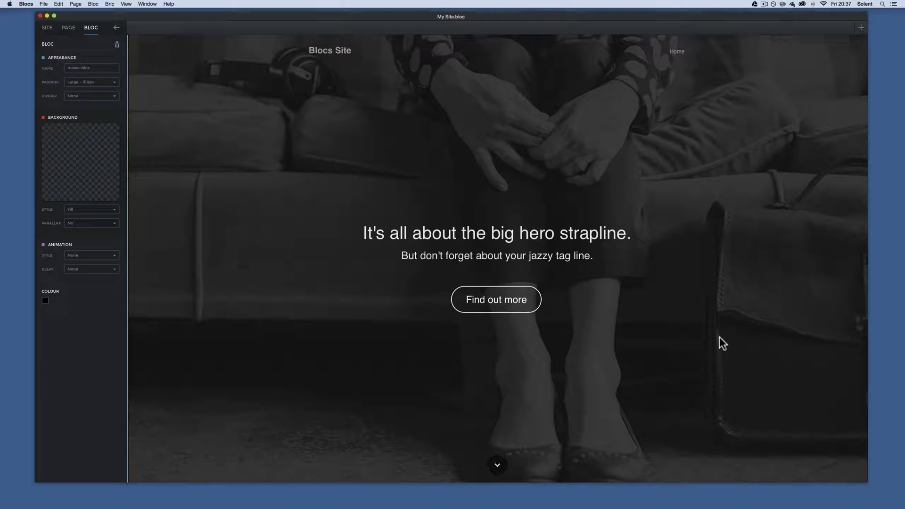
Step: Scroll down to the black video bloc and bring up the new-bloc layout choices beneath it
scroll(718, 336, down, 5)
scroll(717, 335, down, 4)
scroll(718, 337, up, 10)
scroll(718, 337, down, 3)
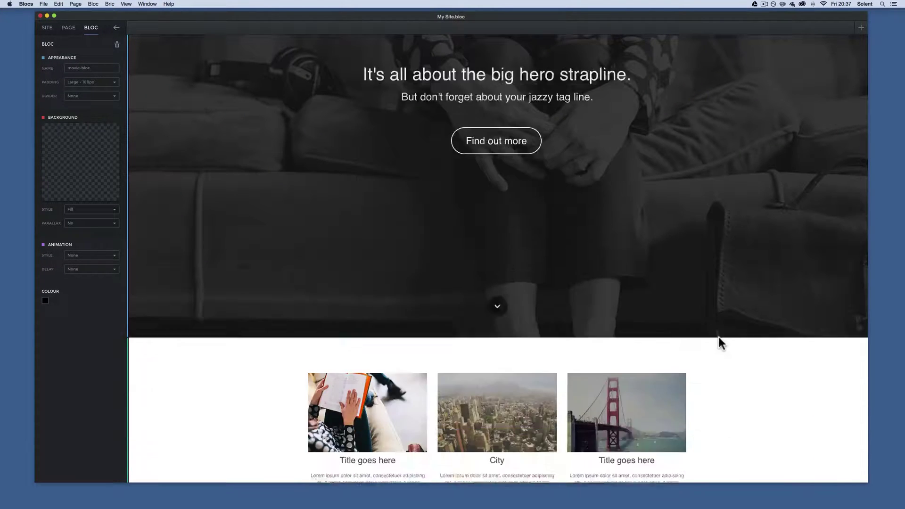
scroll(718, 337, down, 5)
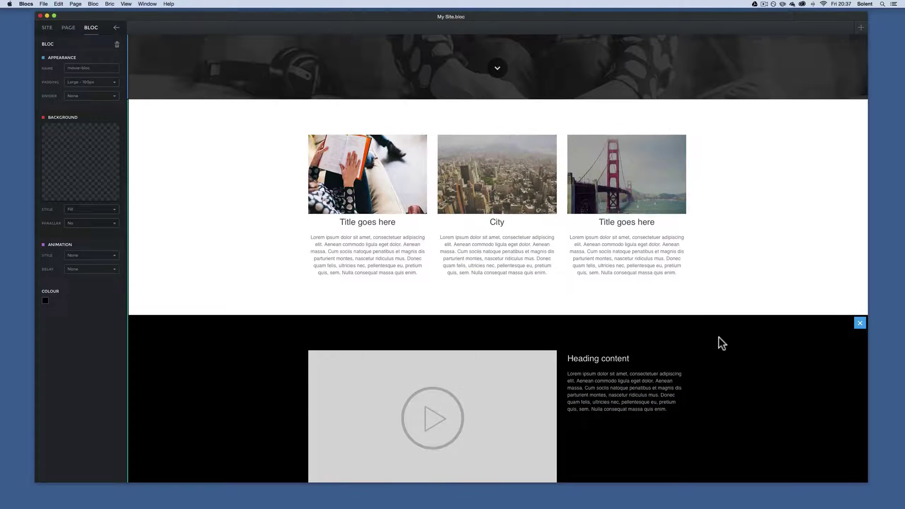
scroll(718, 337, down, 1)
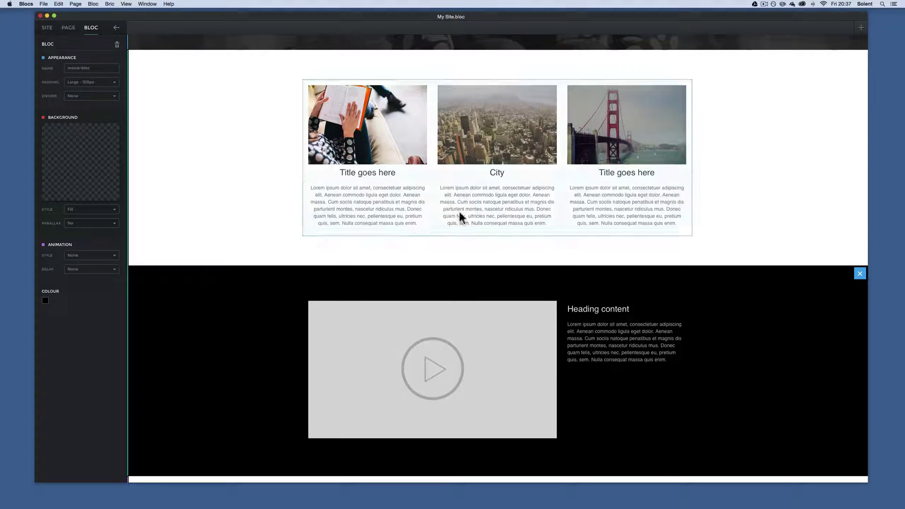
scroll(393, 219, down, 3)
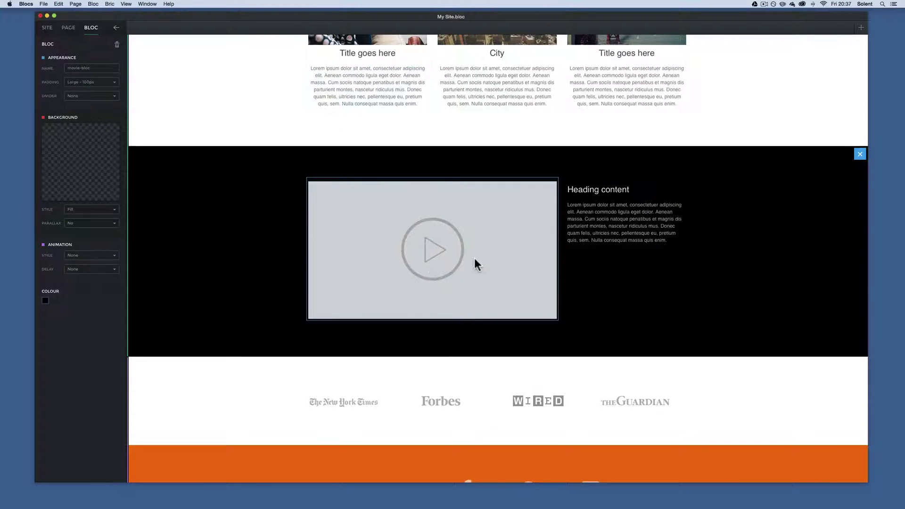
scroll(493, 262, down, 1)
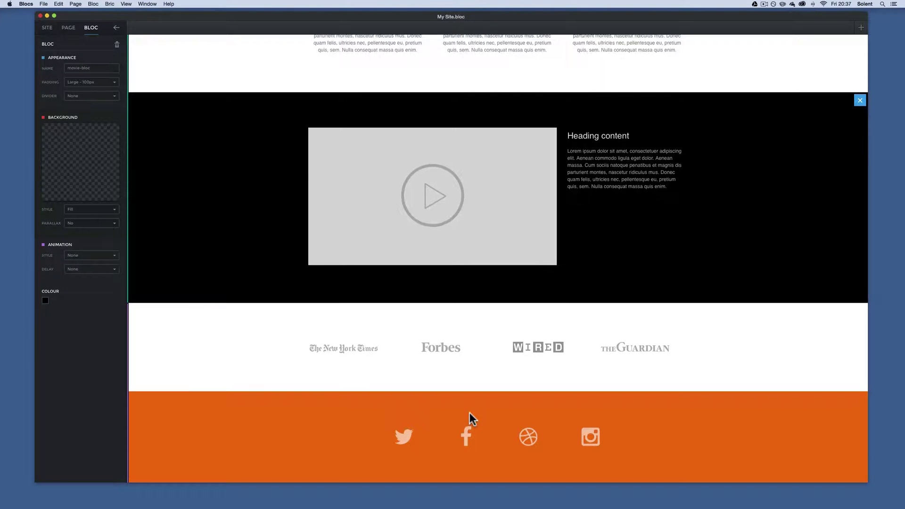
scroll(469, 412, up, 15)
scroll(469, 412, down, 15)
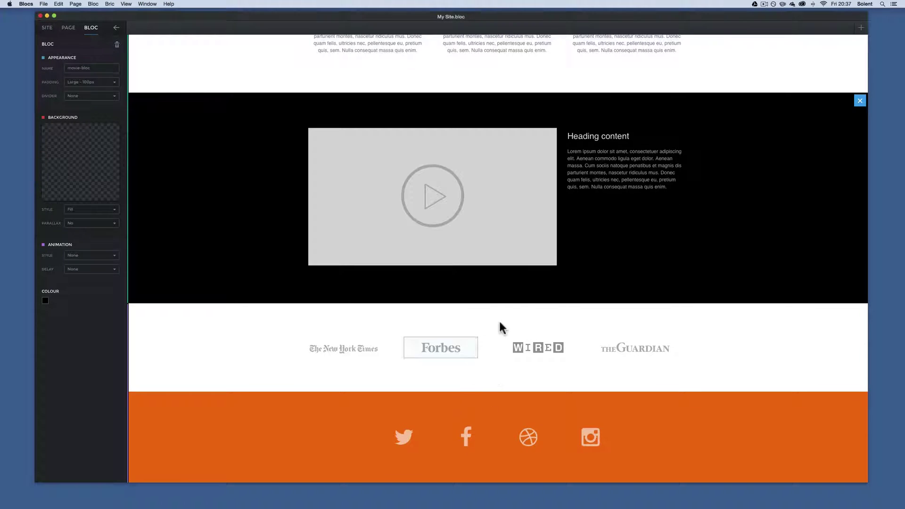
mouse_move(510, 283)
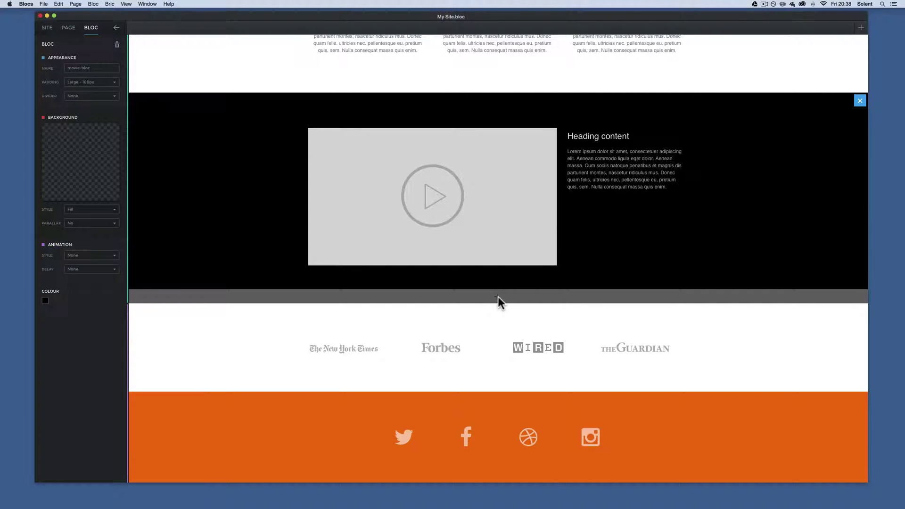
click(497, 296)
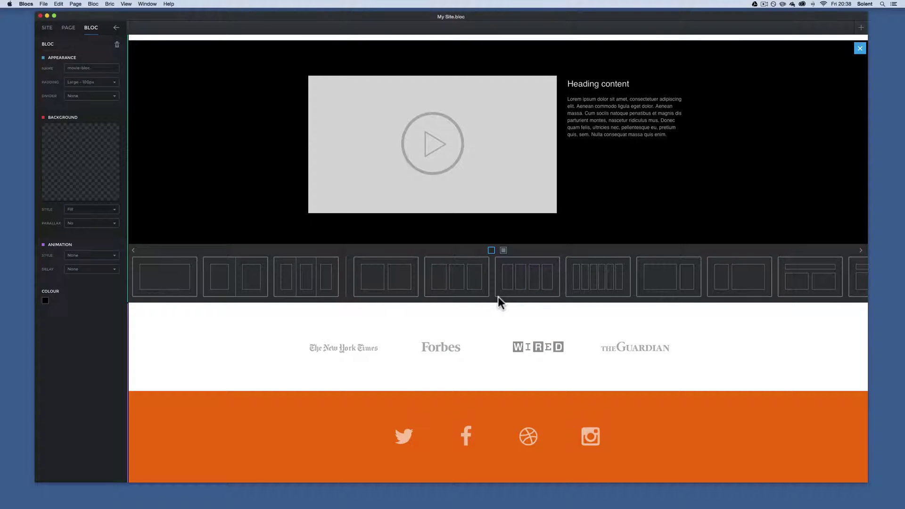
click(497, 296)
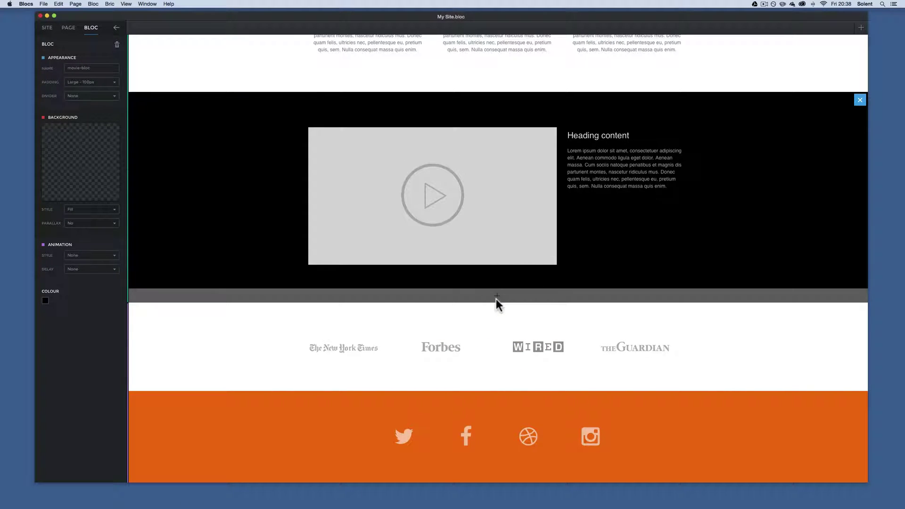
Step: Insert a single-column grid bloc with a placeholder area below the video bloc
click(496, 297)
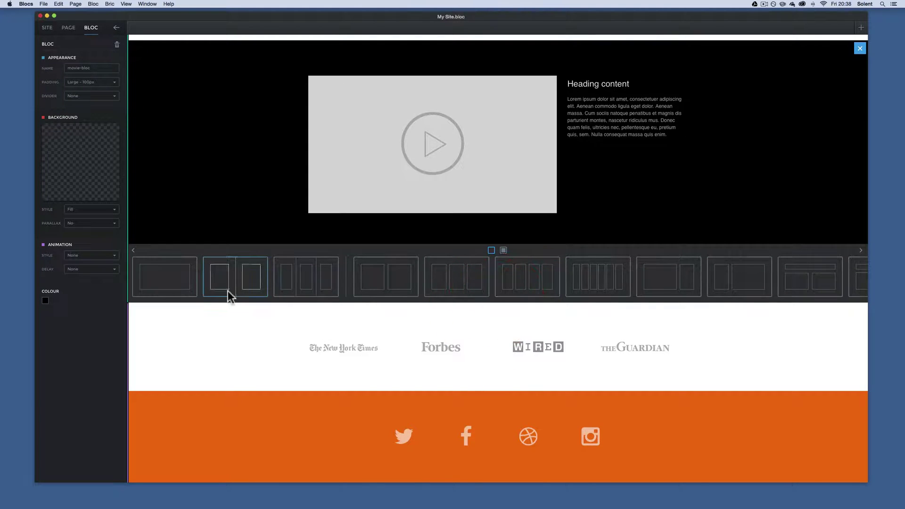
click(502, 250)
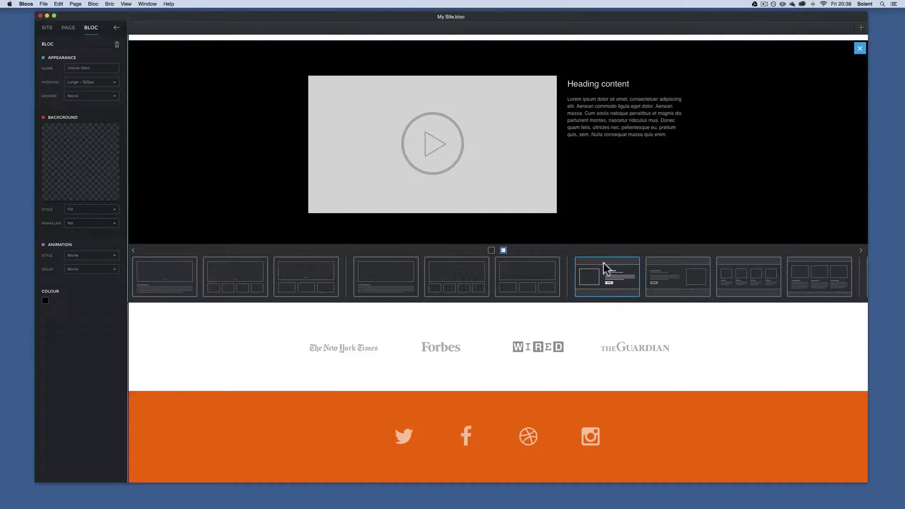
click(491, 250)
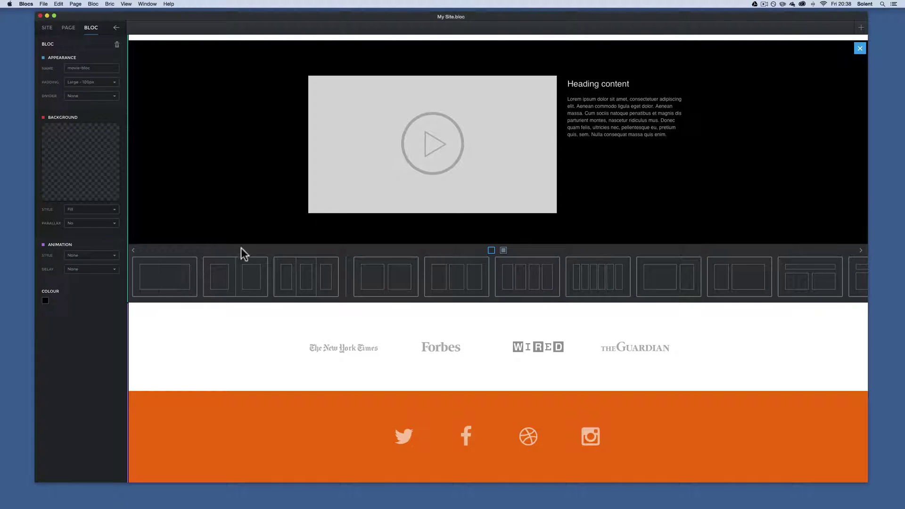
click(189, 273)
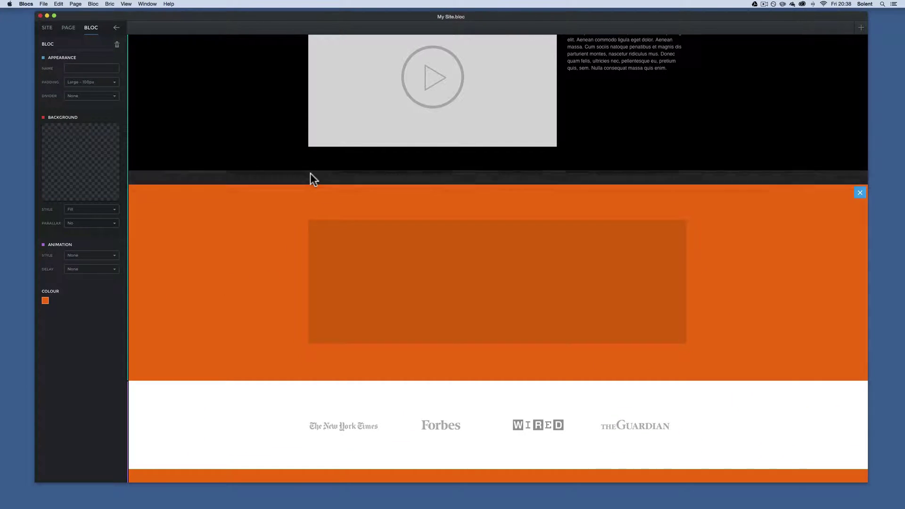
Step: Select the new orange bloc and enter 'bridge-bloc' as its name in the Bloc sidebar
scroll(310, 173, down, 3)
scroll(307, 177, up, 3)
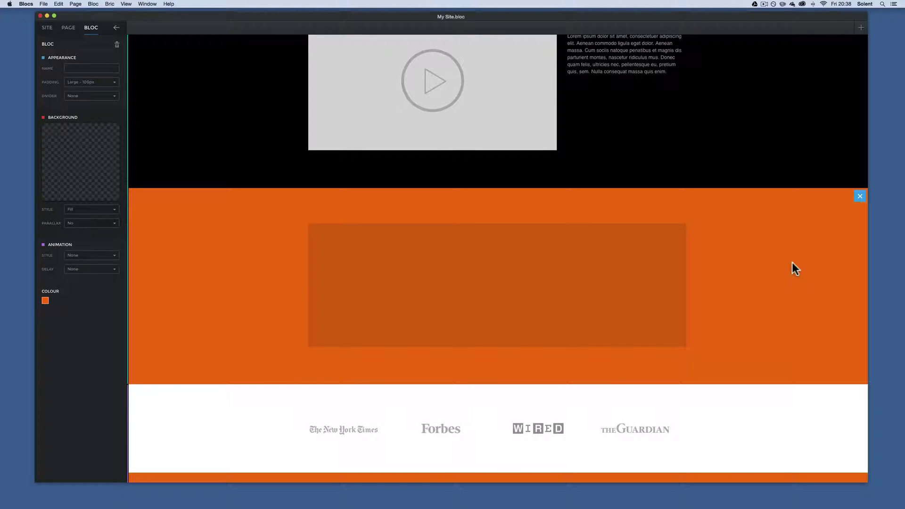
click(723, 443)
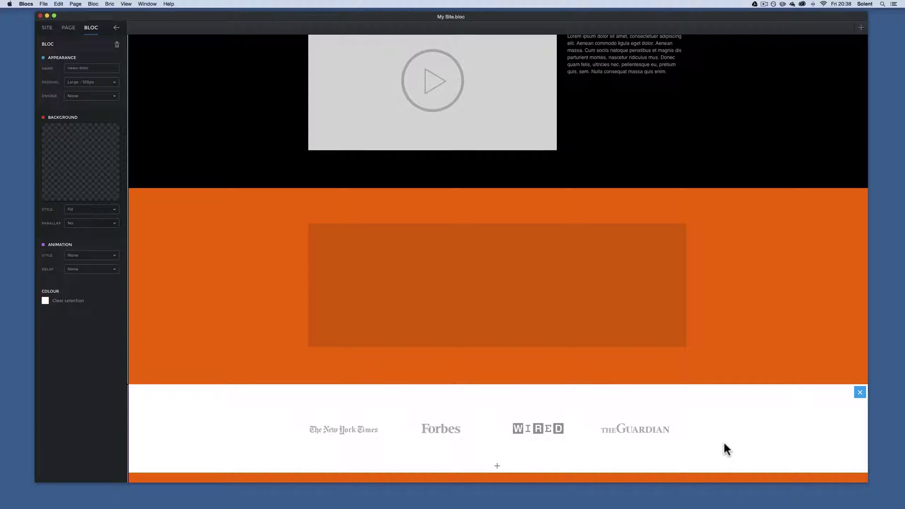
click(802, 300)
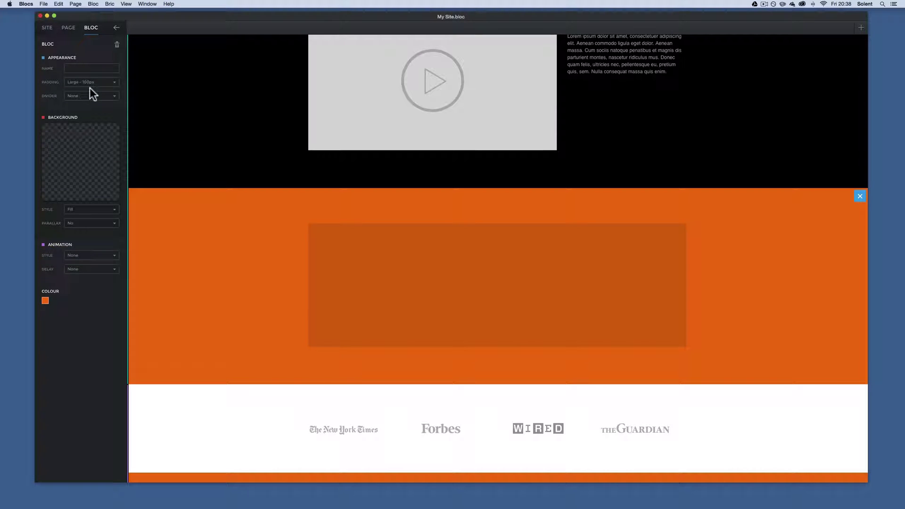
click(76, 69)
text(bridge-bloc)
key(Return)
click(164, 307)
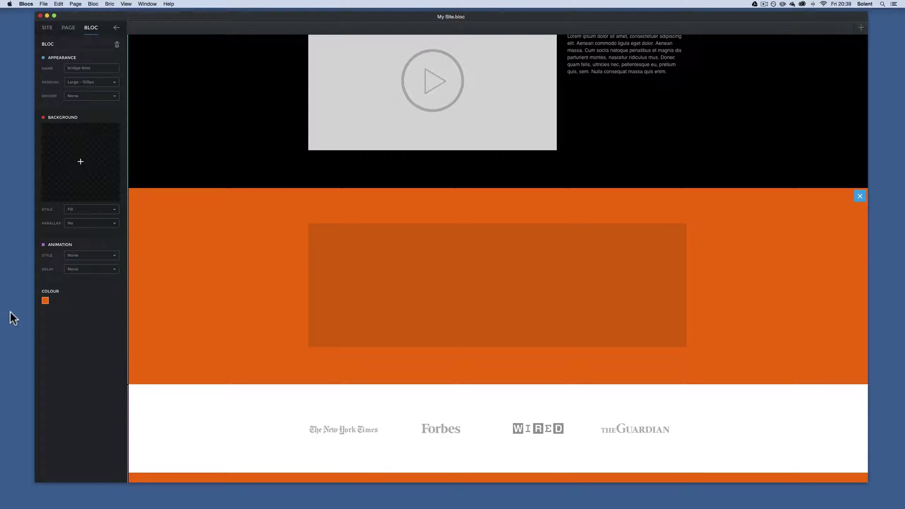
Step: Set the bridge-bloc background colour to the white swatch (#ffffff)
click(45, 300)
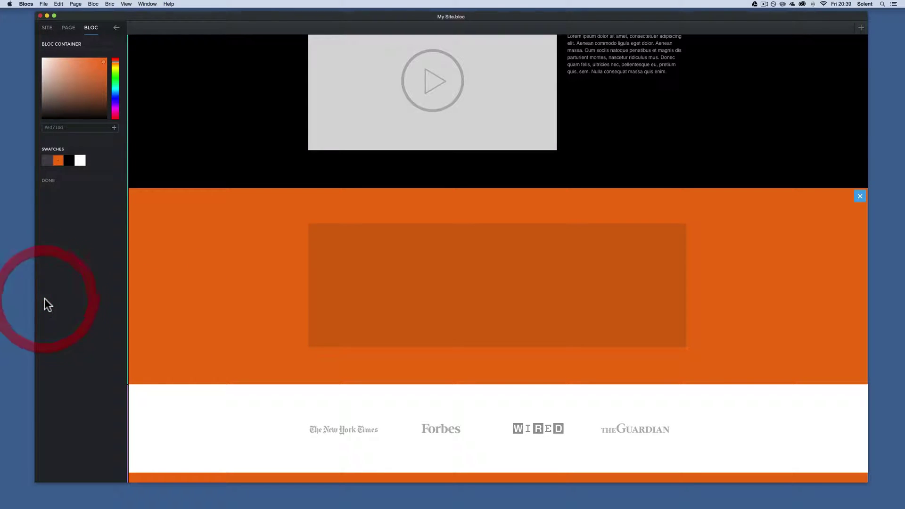
click(80, 161)
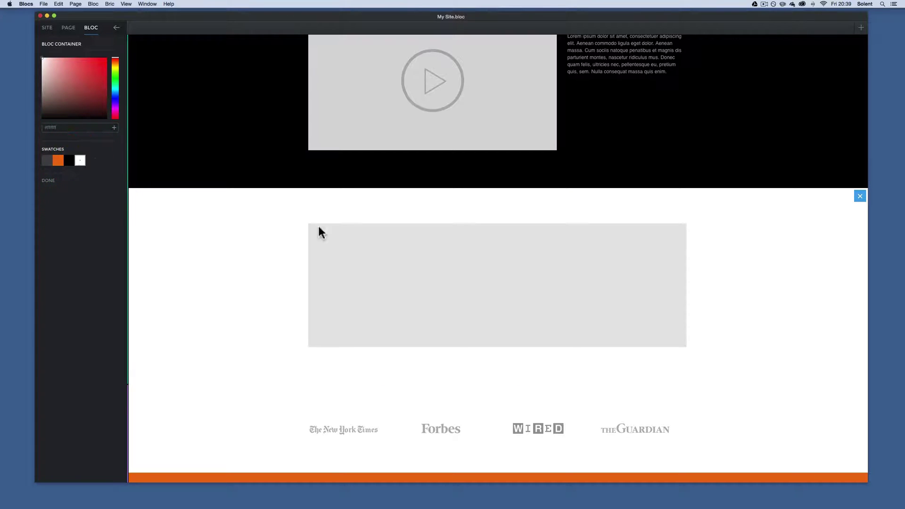
scroll(217, 271, down, 3)
scroll(217, 273, up, 2)
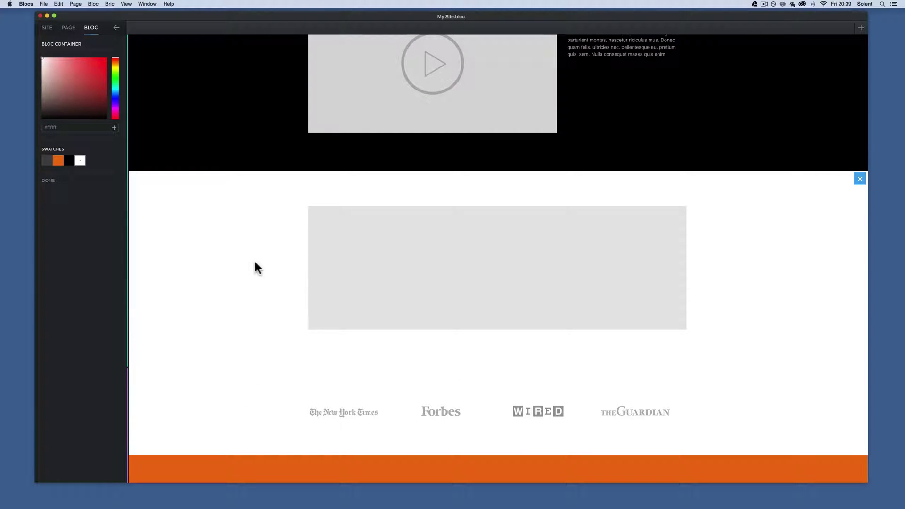
click(47, 181)
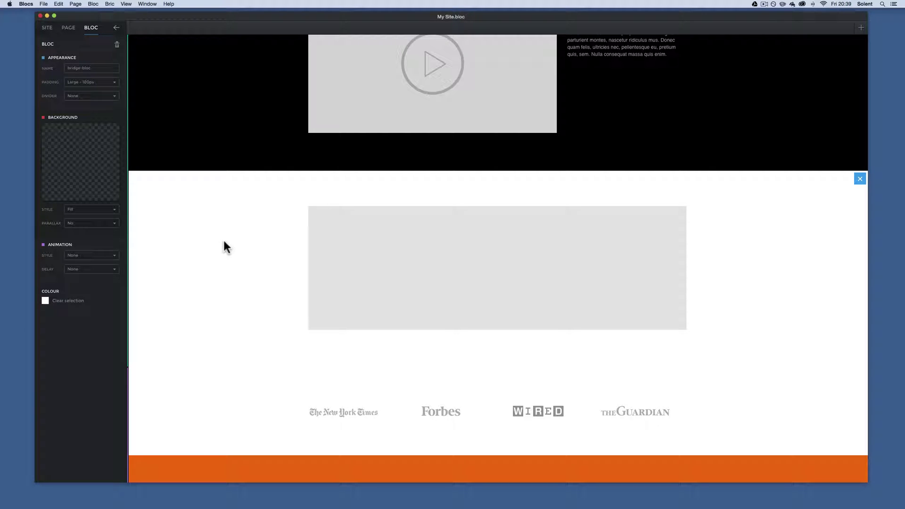
mouse_move(69, 132)
Step: Choose the wooden-bridge photo from the stock Photos as the bridge-bloc background image
click(79, 161)
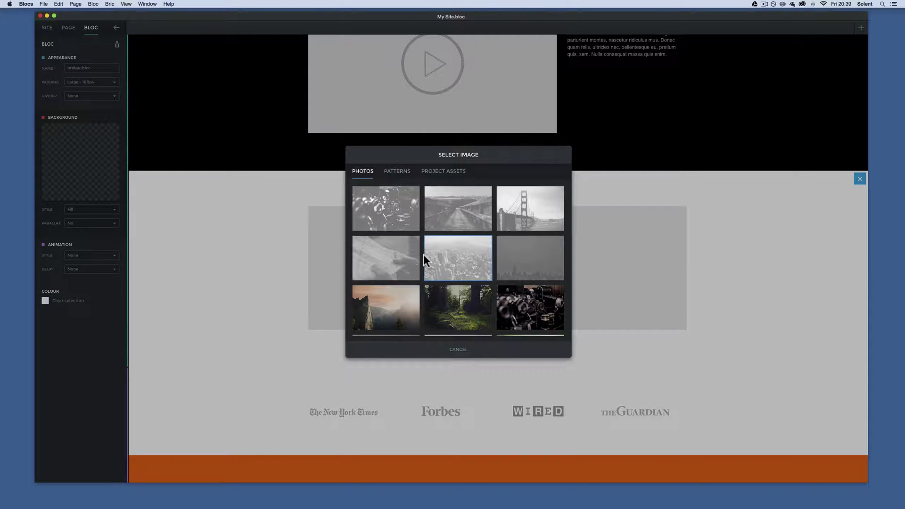
scroll(423, 255, down, 5)
scroll(423, 255, up, 3)
scroll(423, 255, down, 3)
click(408, 172)
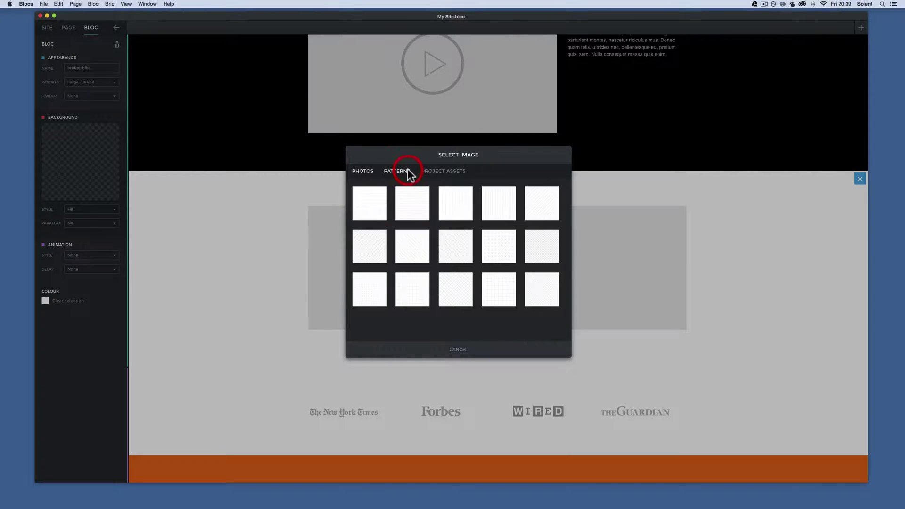
click(450, 172)
scroll(474, 284, down, 3)
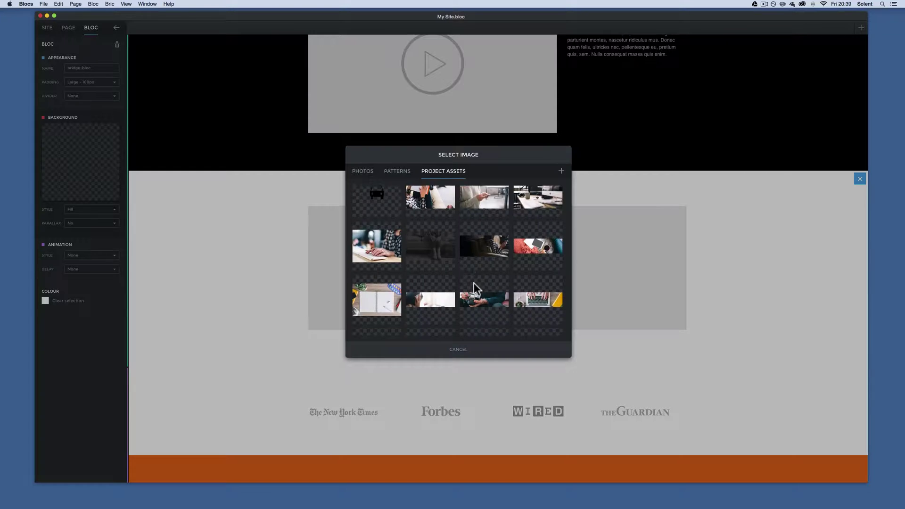
scroll(473, 282, up, 3)
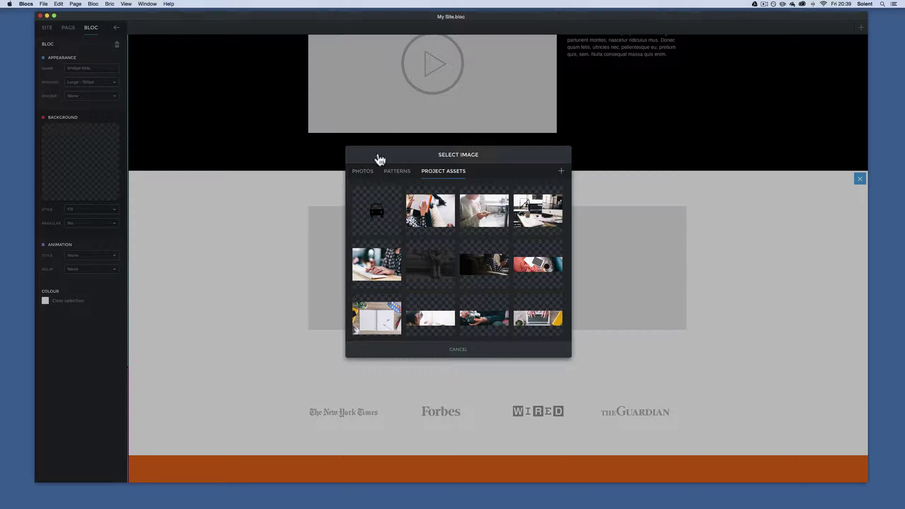
click(361, 174)
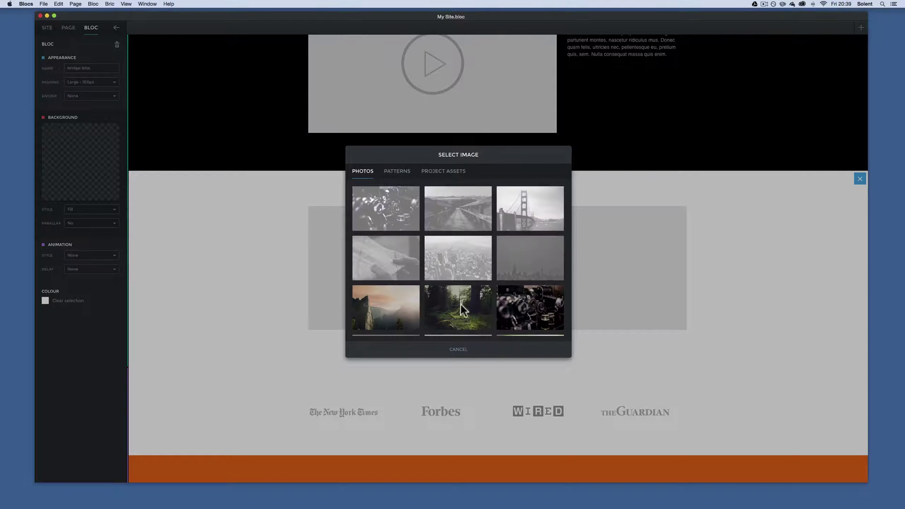
scroll(466, 297, down, 3)
scroll(465, 293, down, 3)
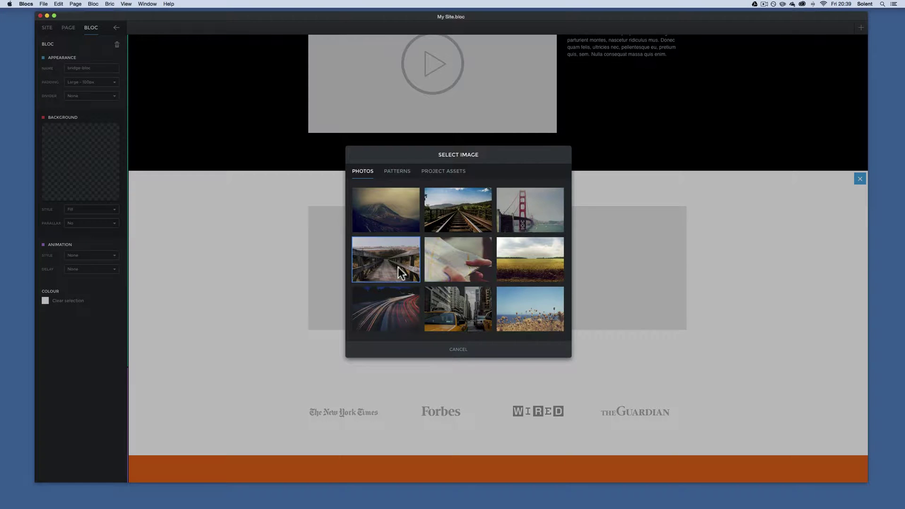
click(399, 267)
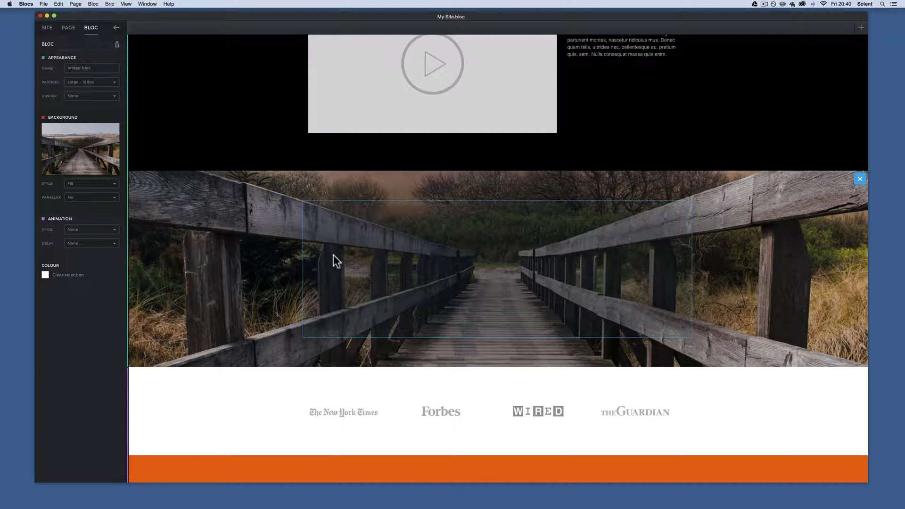
Step: Select the bridge bloc's container and show the bric insert toolbar
click(651, 219)
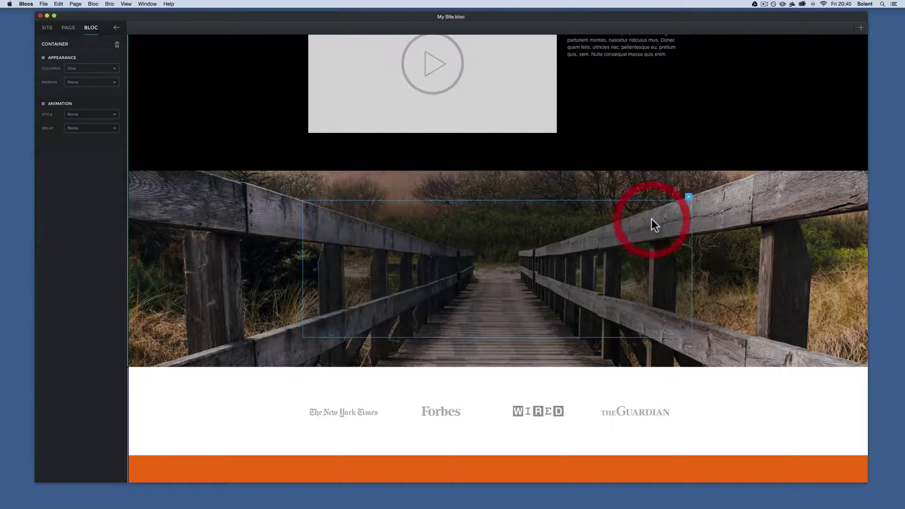
click(689, 196)
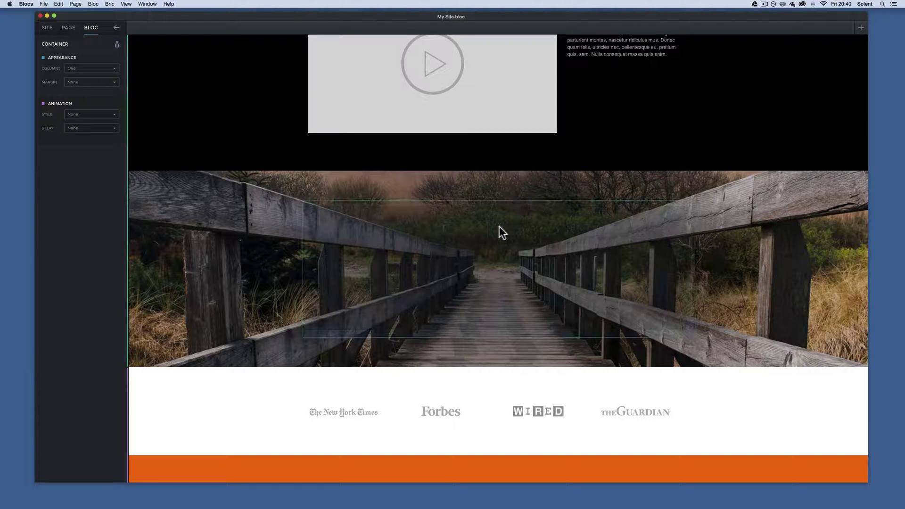
mouse_move(689, 197)
click(462, 428)
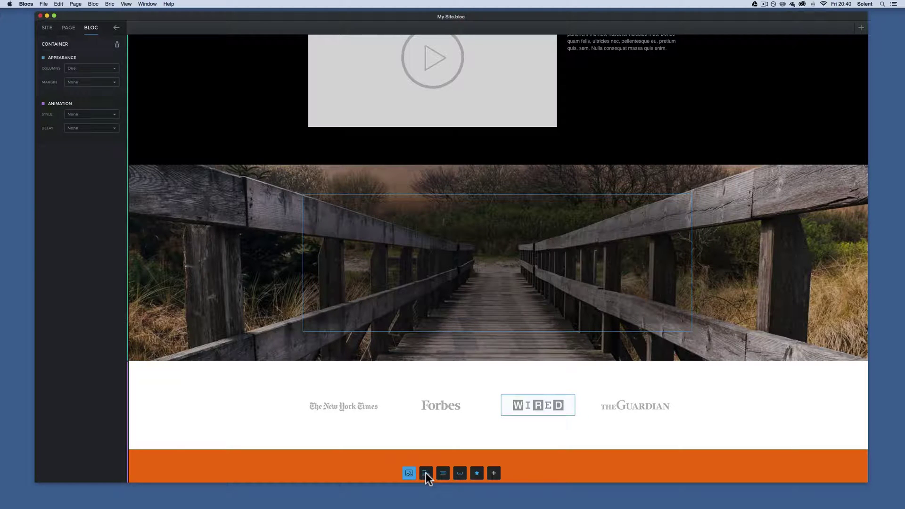
Step: Drop a heading-and-paragraph text bric into the container, with 30px heading and 18px paragraph
drag(504, 323, 464, 231)
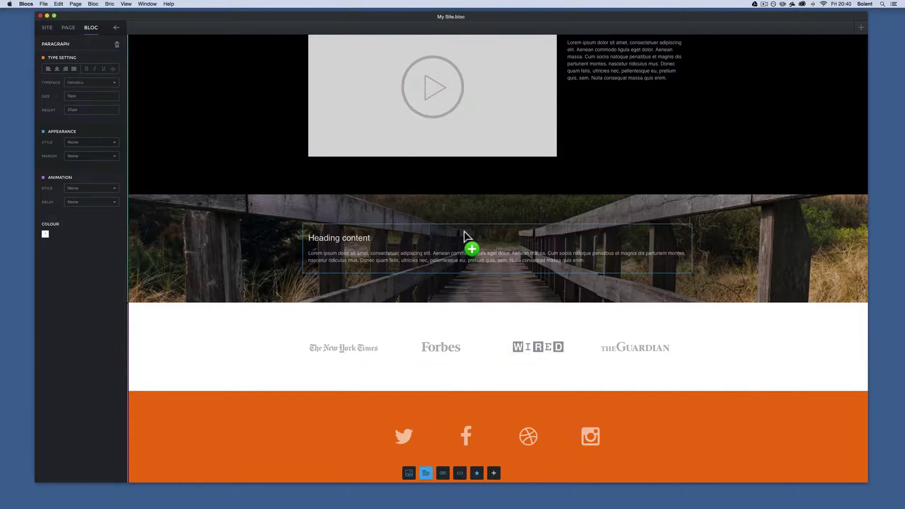
click(398, 262)
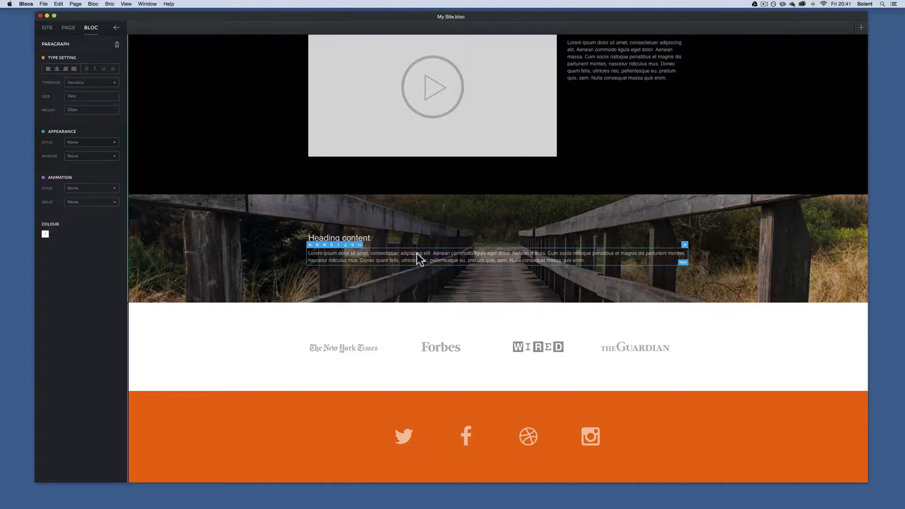
click(329, 238)
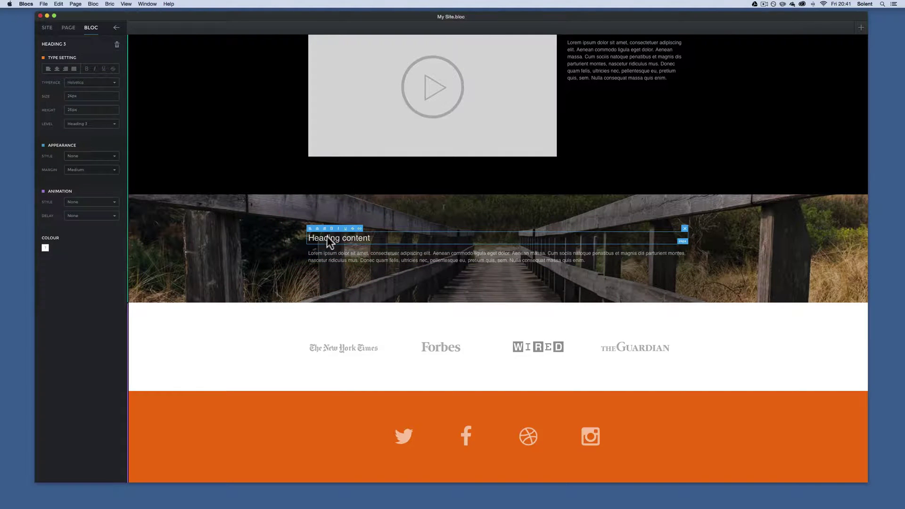
click(78, 110)
mouse_move(190, 200)
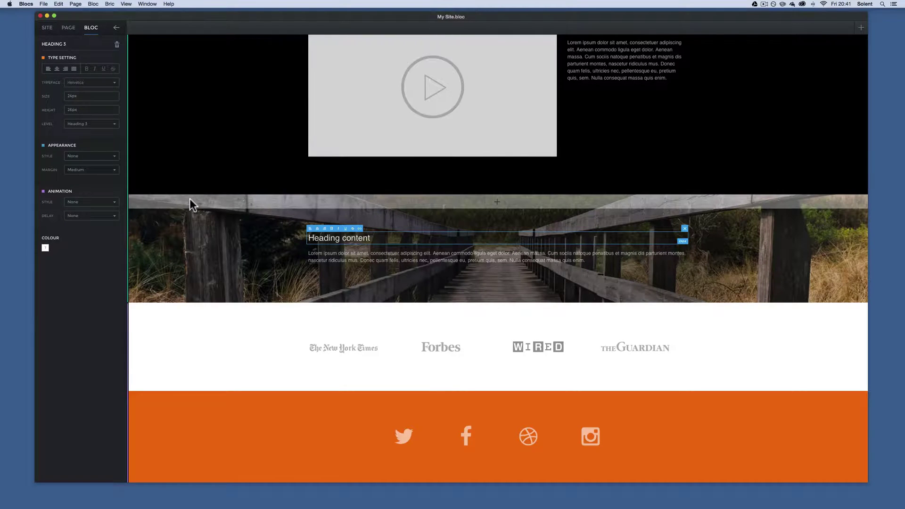
key(Up)
key(Up)
key(Up)
key(Up)
key(Up)
key(Up)
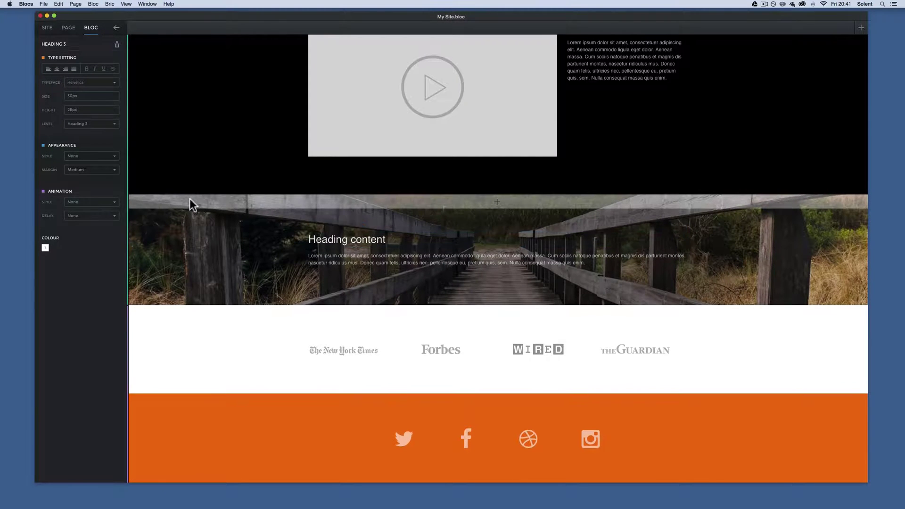
click(366, 264)
key(Up)
key(Up)
key(Up)
key(Up)
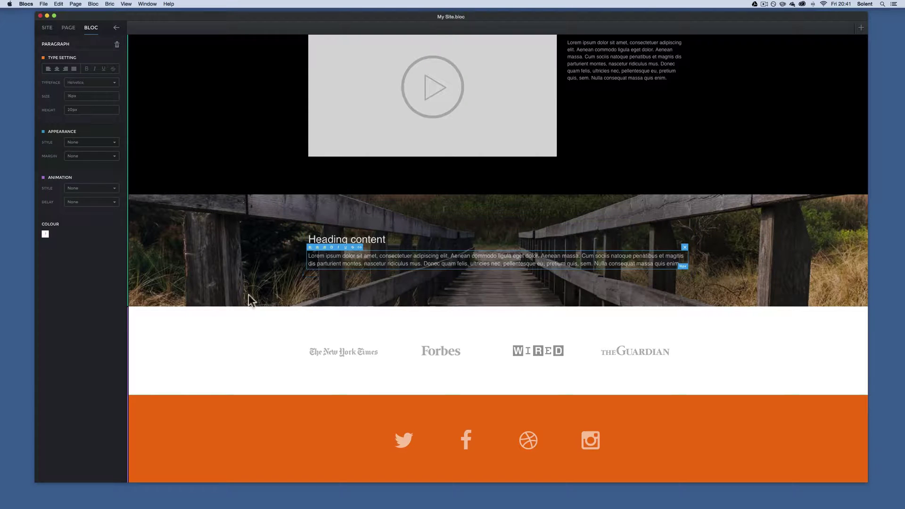
Step: Select the bridge bloc and, after trying Medium and Large, set its padding to XL - 200px
click(246, 244)
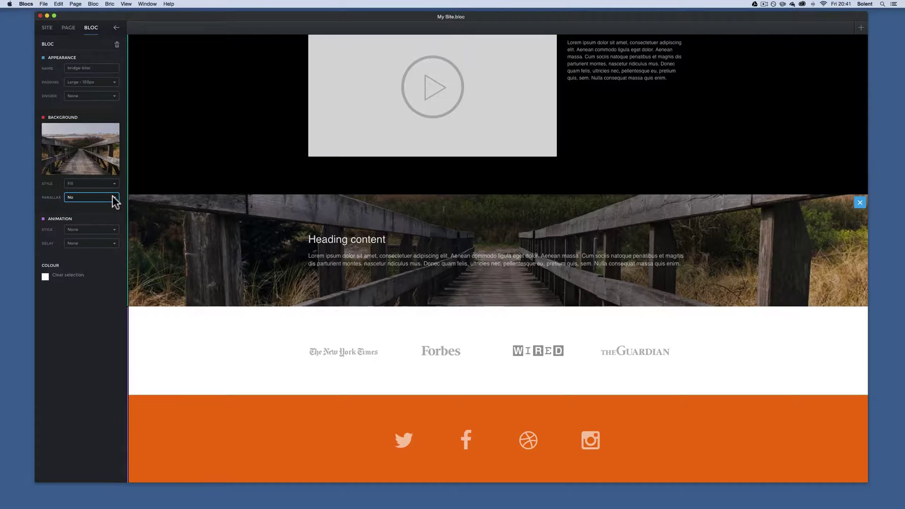
click(113, 83)
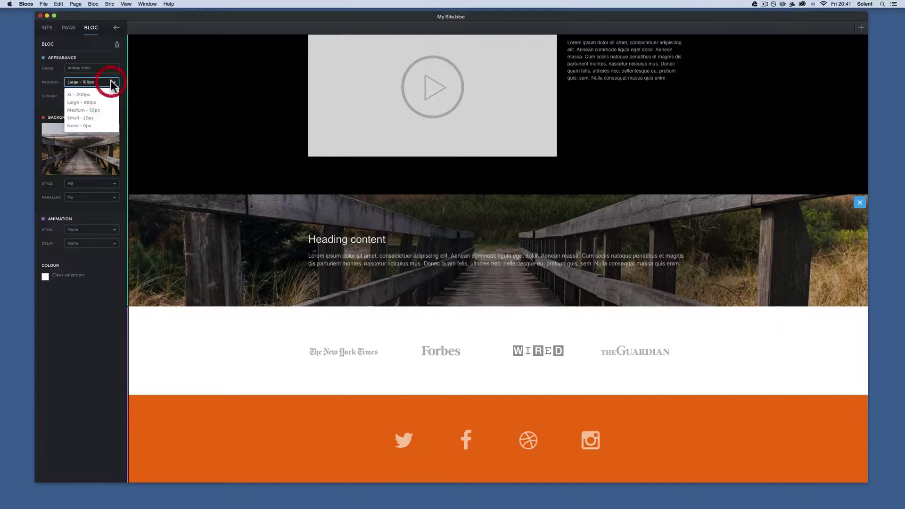
click(80, 94)
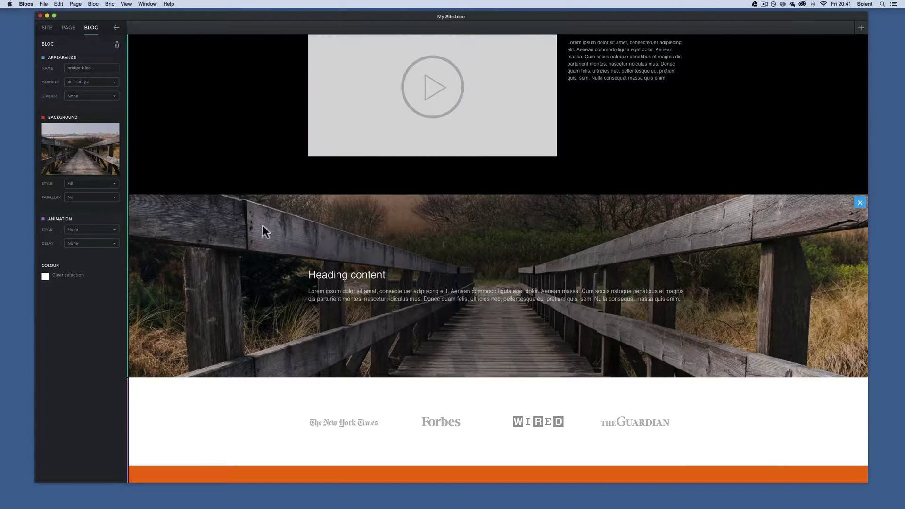
click(113, 81)
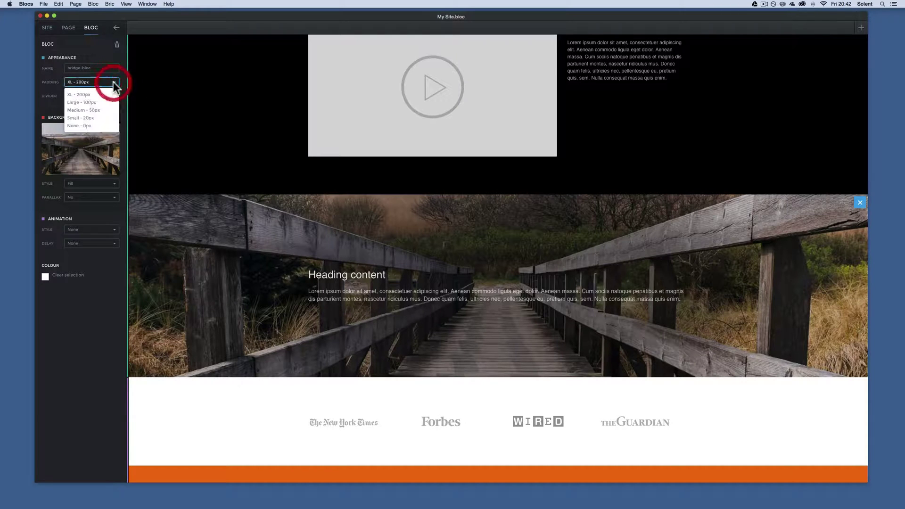
click(100, 110)
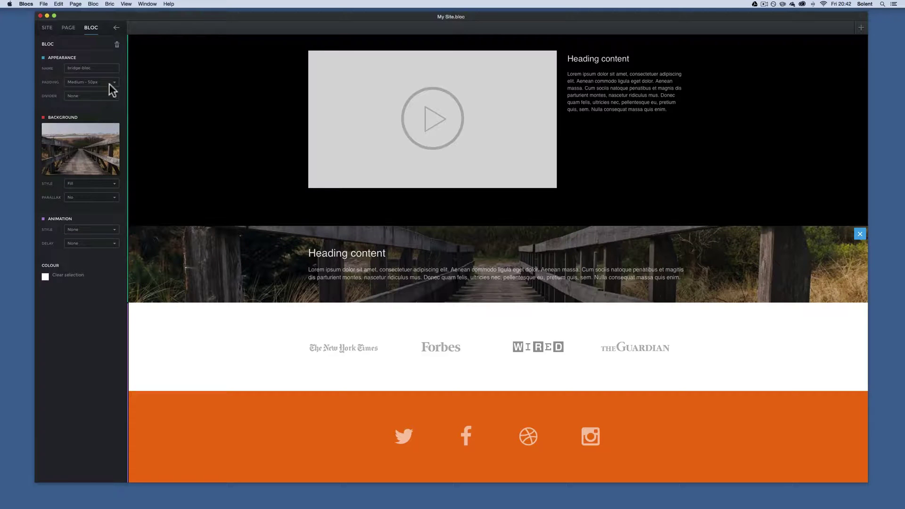
click(113, 82)
click(98, 103)
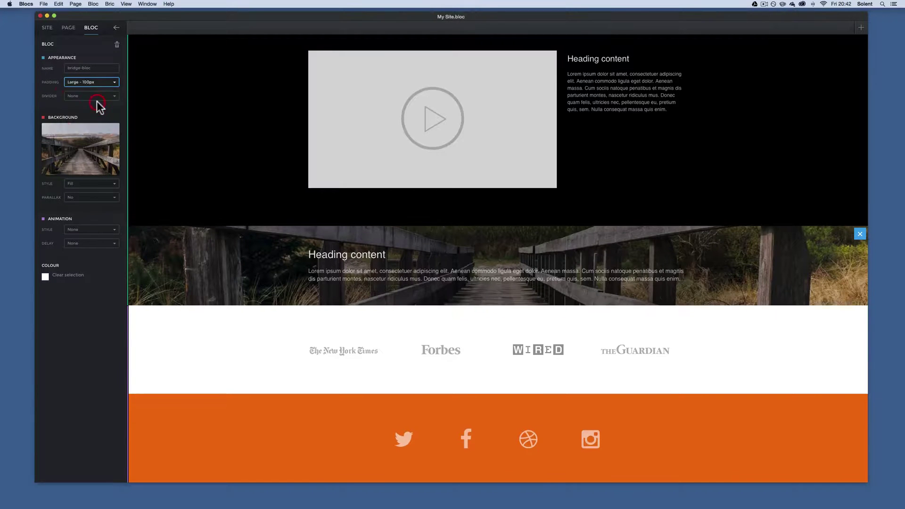
click(113, 84)
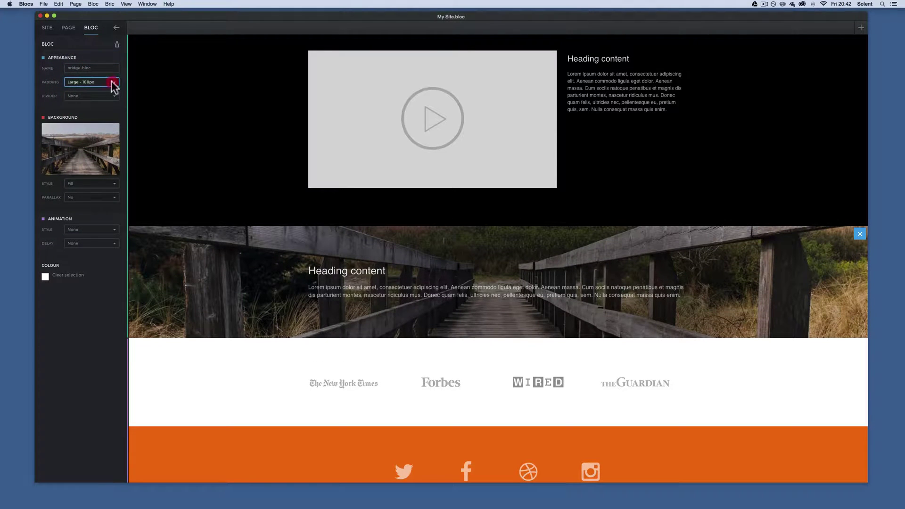
click(97, 92)
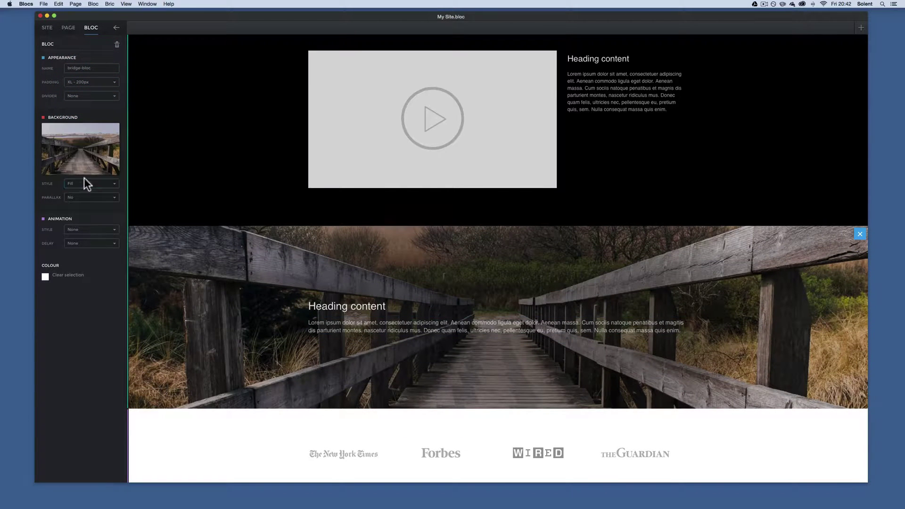
Step: Set the background Parallax to Yes and scroll the page to preview the moving bridge photo
click(114, 196)
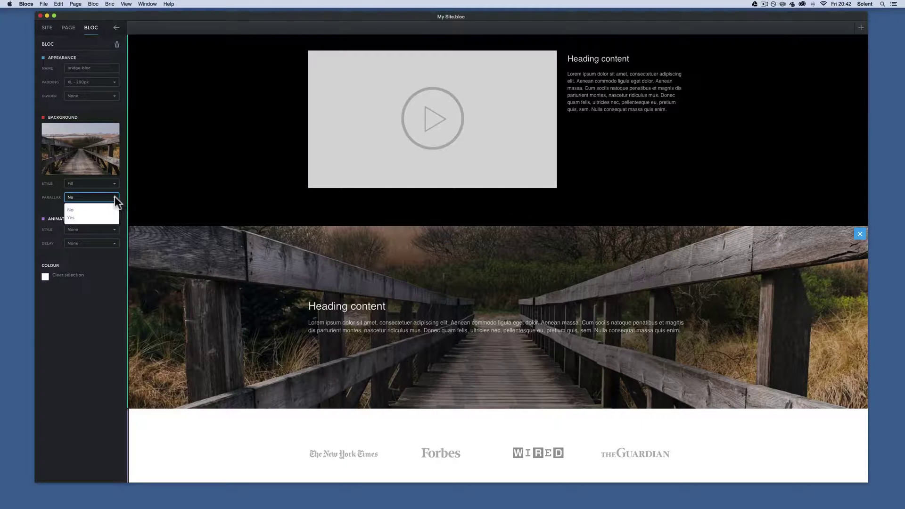
click(87, 217)
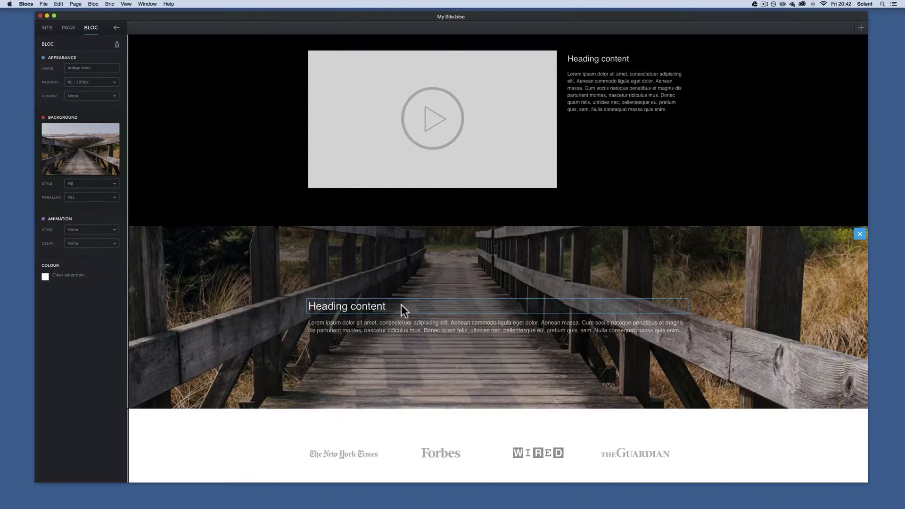
scroll(398, 301, down, 3)
scroll(399, 301, down, 1)
scroll(398, 304, up, 4)
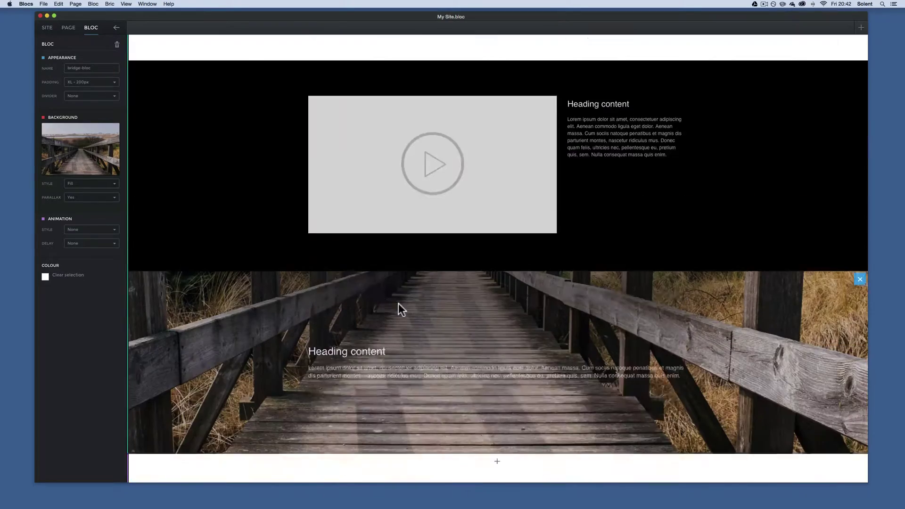
scroll(397, 303, down, 4)
scroll(397, 305, up, 5)
scroll(397, 304, down, 5)
scroll(399, 308, up, 5)
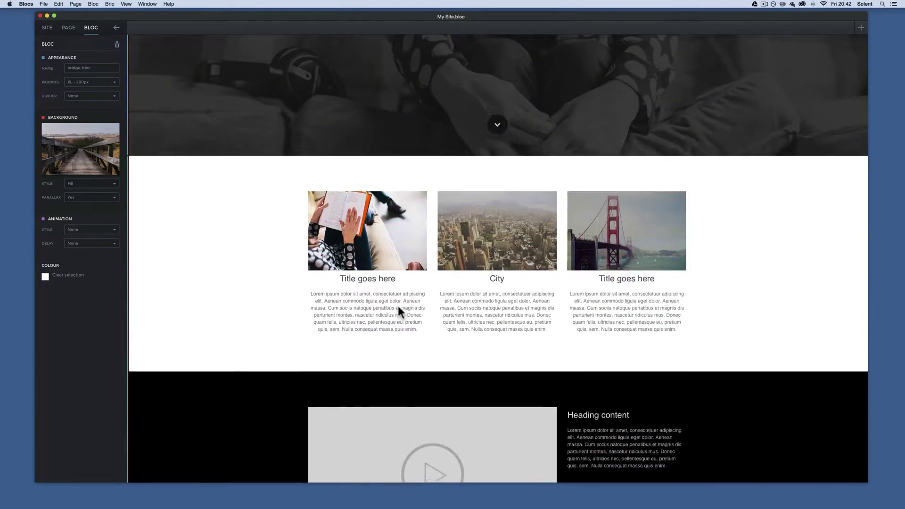
scroll(399, 309, down, 5)
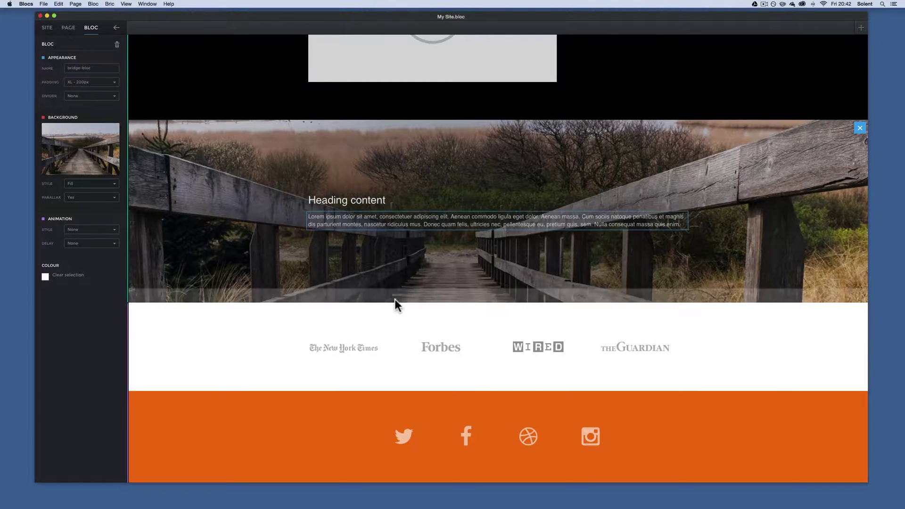
Step: Insert the three-icon content layout (Beautiful, Responsive, Clean) below the bridge bloc
click(499, 296)
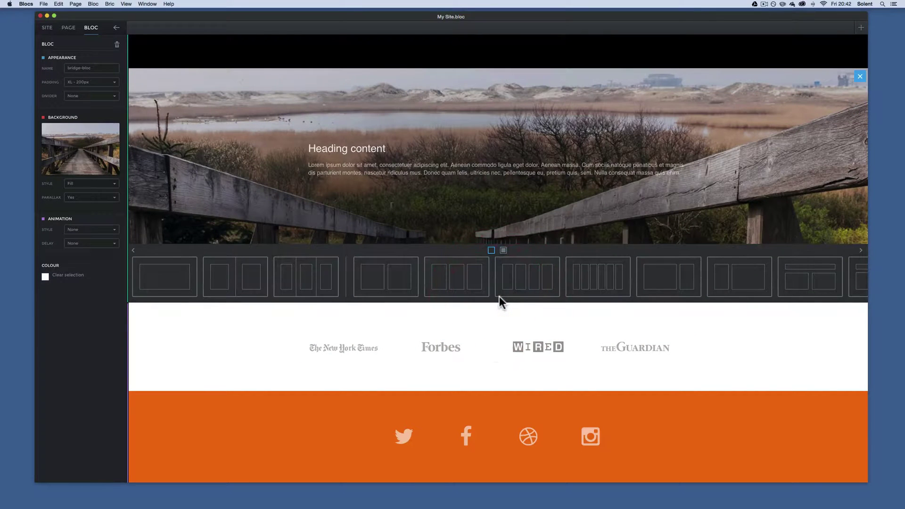
click(504, 250)
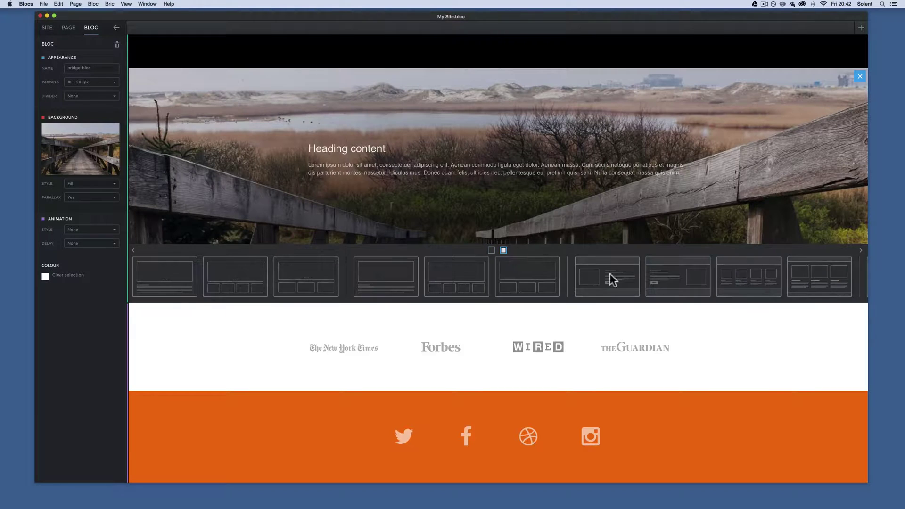
scroll(711, 297, right, 5)
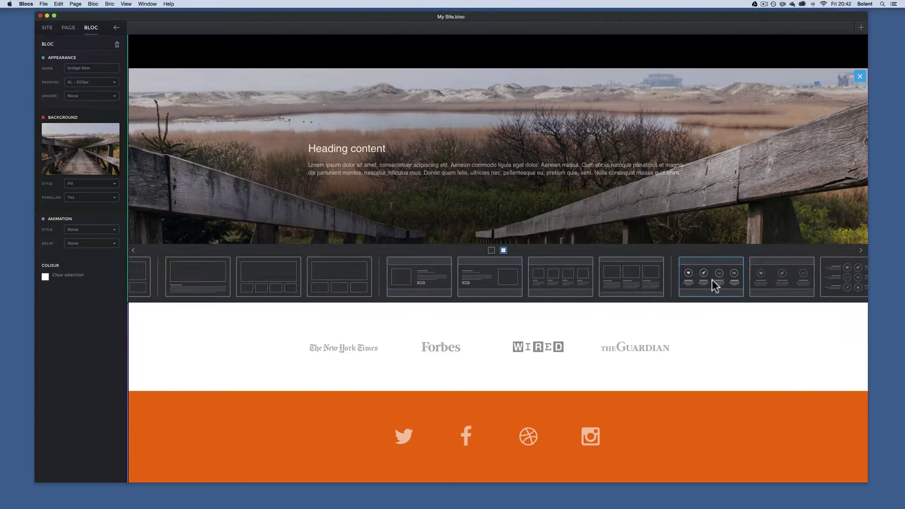
click(764, 273)
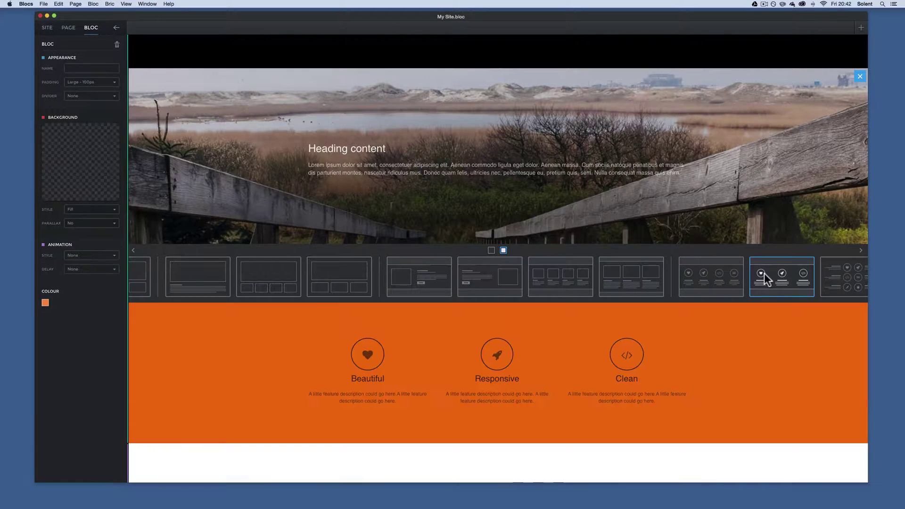
click(665, 324)
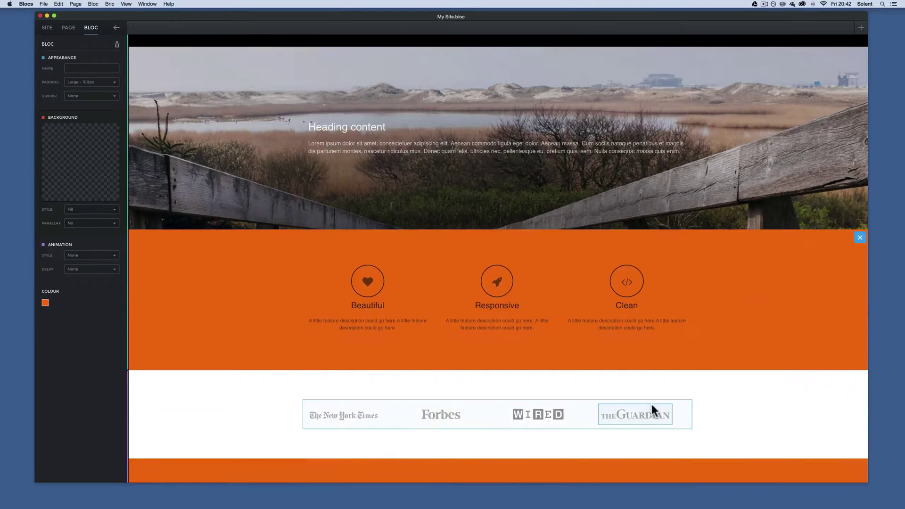
scroll(677, 336, up, 3)
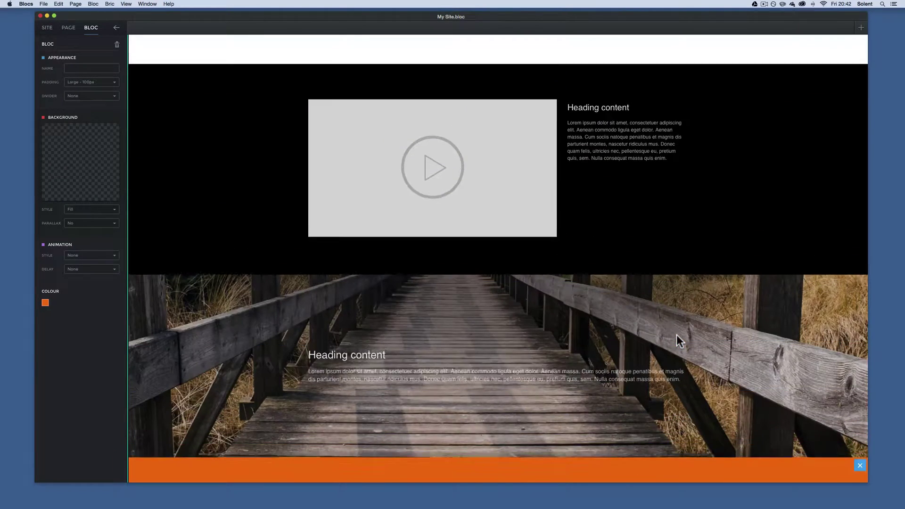
scroll(677, 335, down, 2)
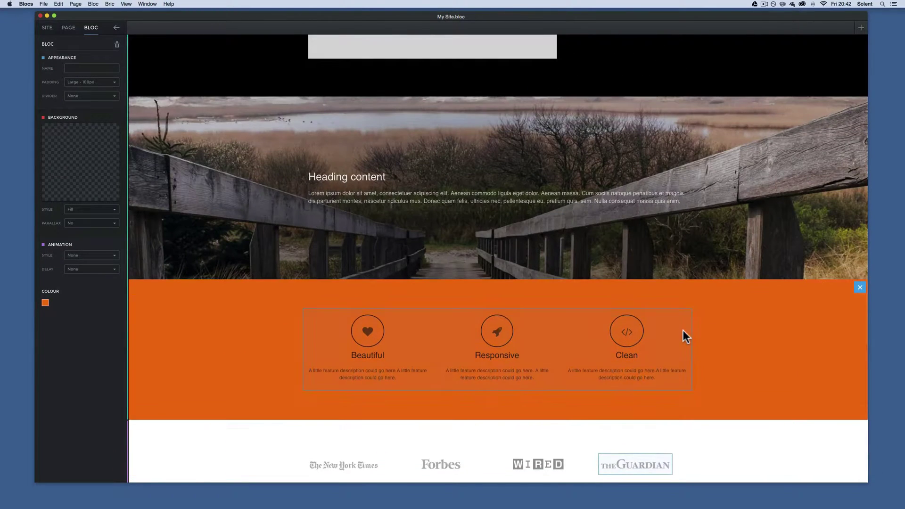
Step: Select the feature bloc and set its background colour to the black swatch (#000000)
click(199, 341)
click(44, 303)
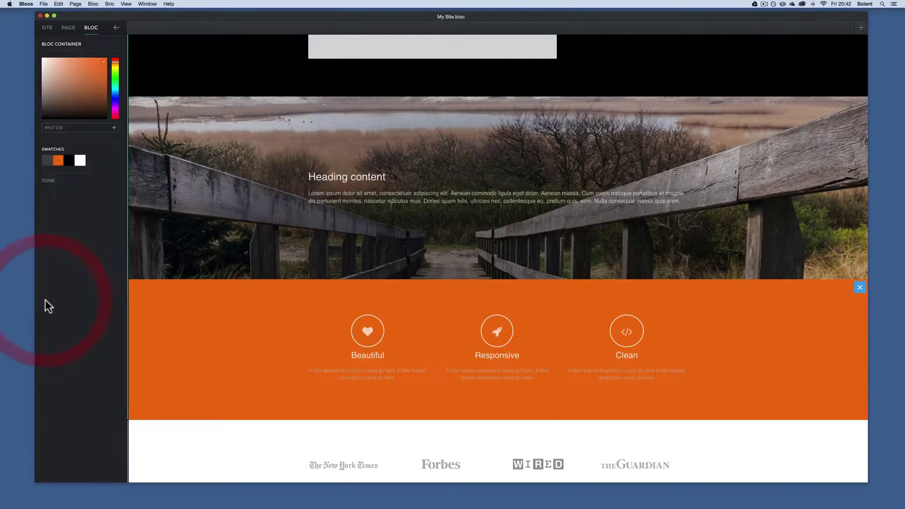
click(71, 160)
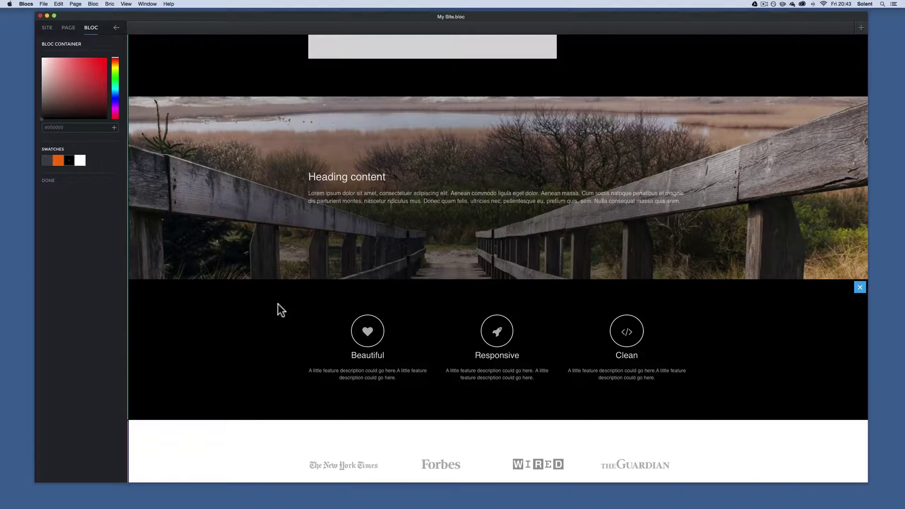
click(368, 331)
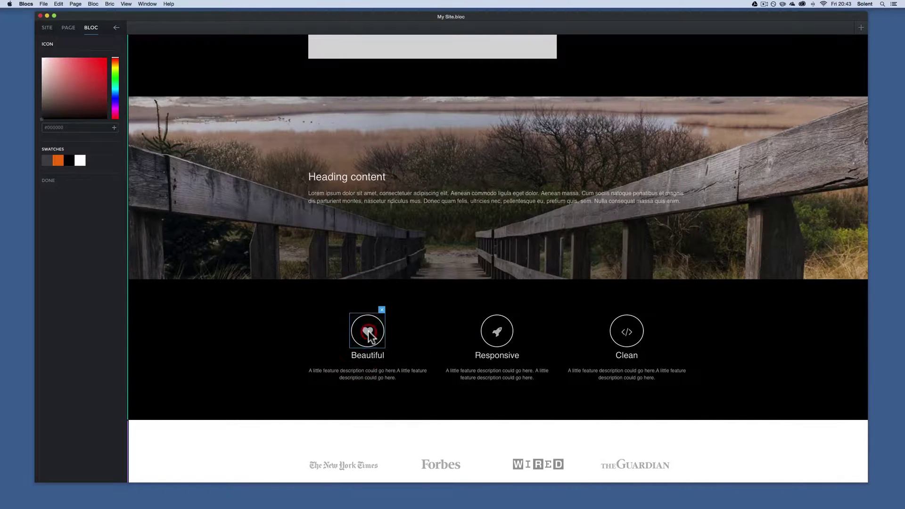
Step: Close the colour settings and replace the Beautiful feature's heart icon with a flask
click(48, 181)
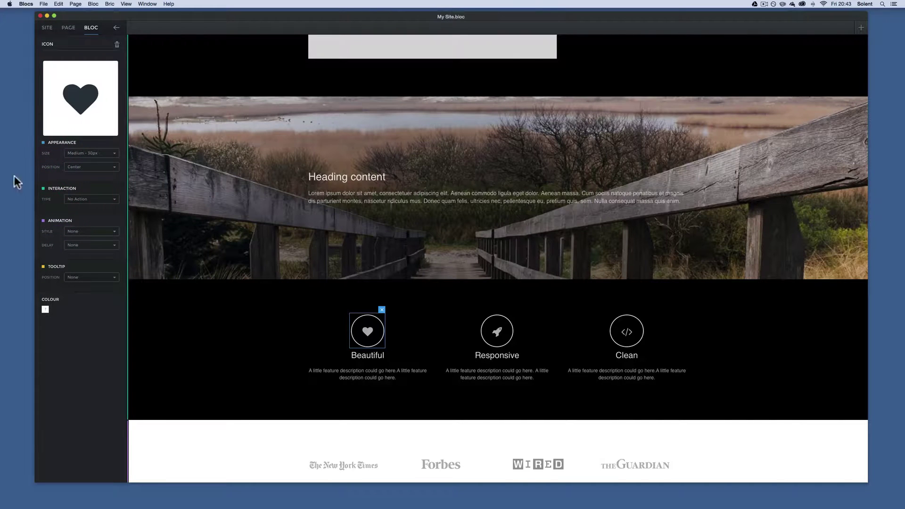
click(79, 101)
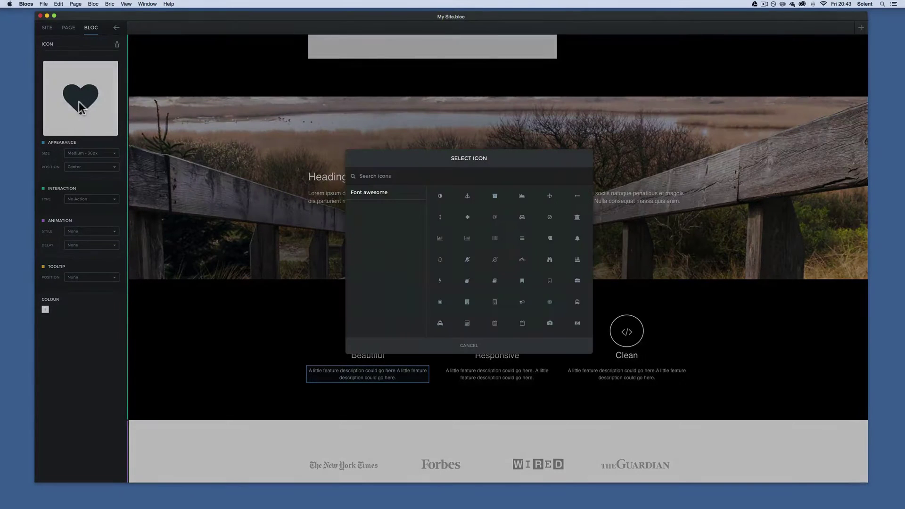
scroll(522, 287, down, 10)
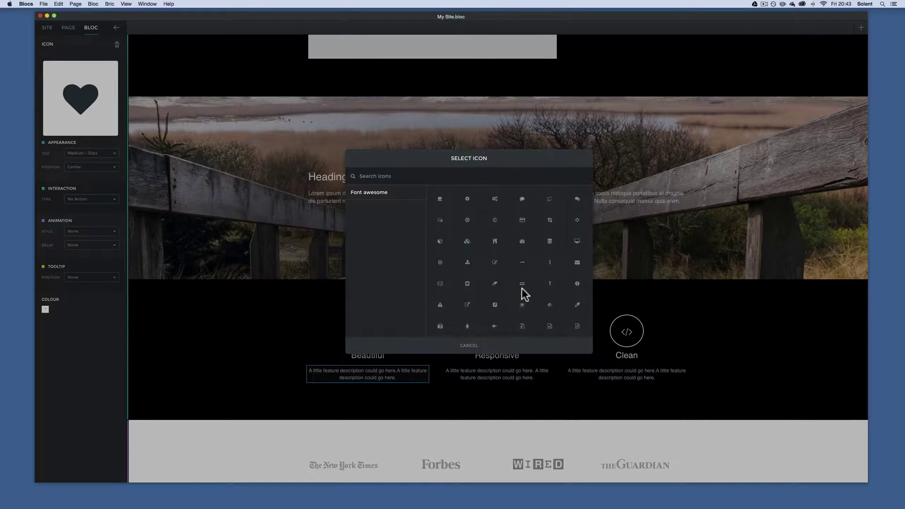
scroll(573, 268, down, 5)
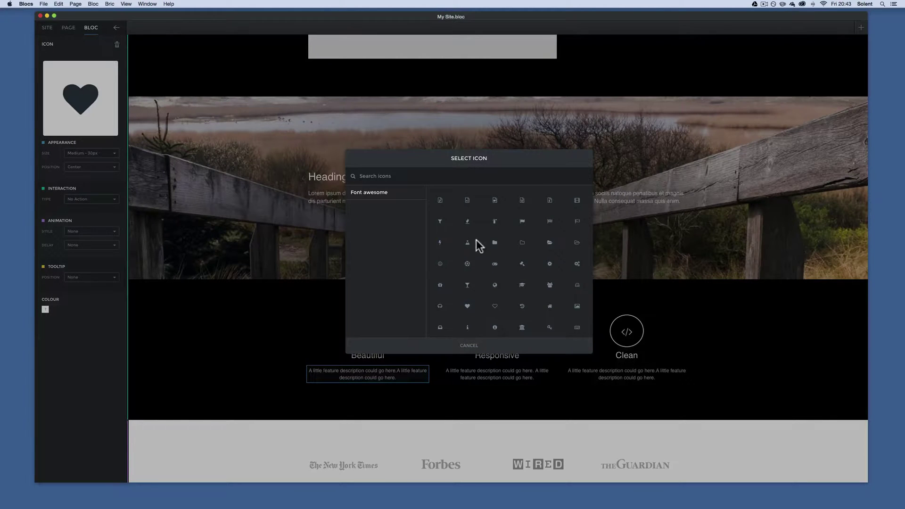
click(467, 242)
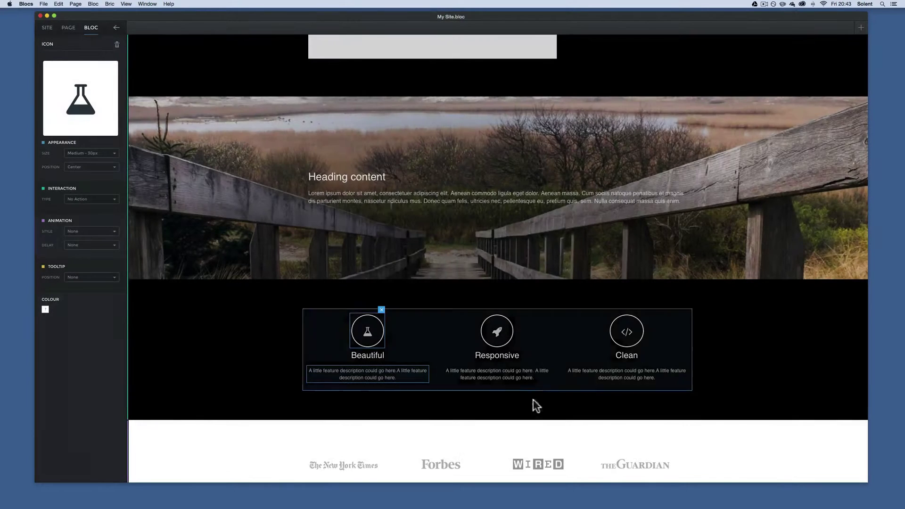
Step: Replace the Responsive icon with a cocktail glass and the Clean icon with an umbrella
click(505, 334)
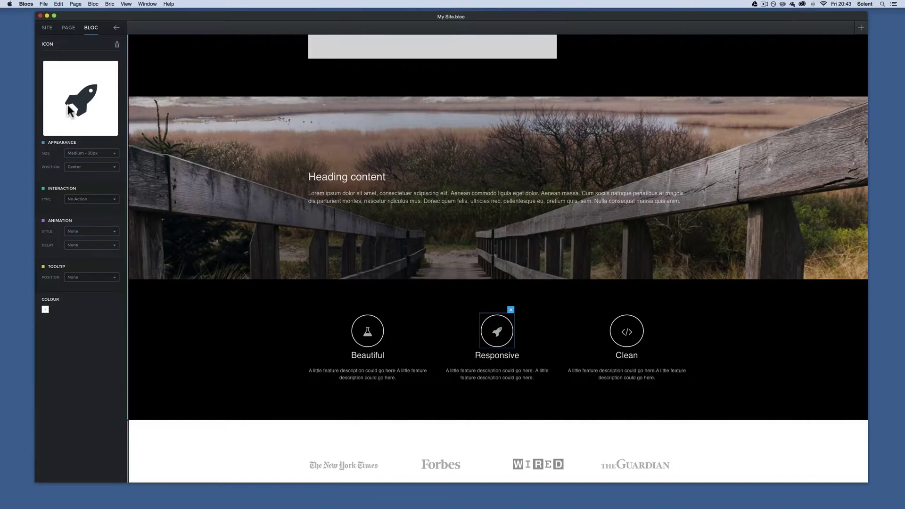
click(67, 105)
click(467, 285)
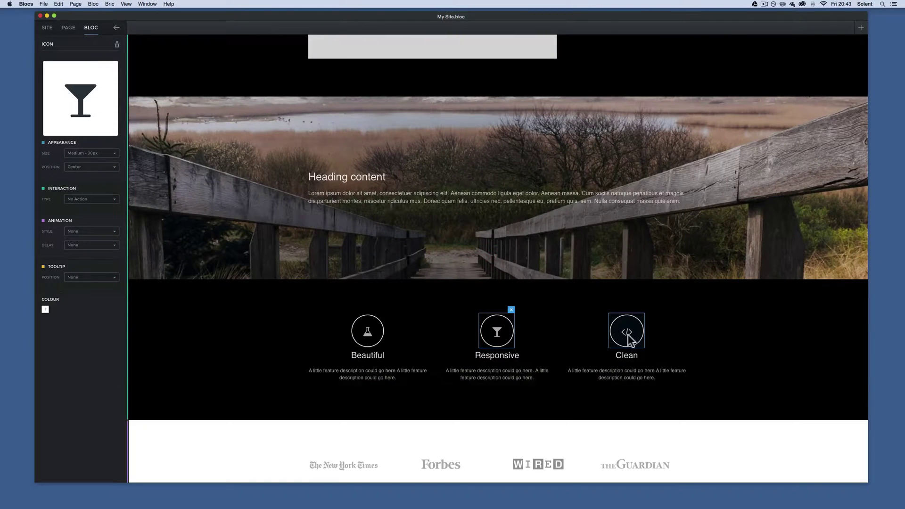
click(628, 336)
click(103, 107)
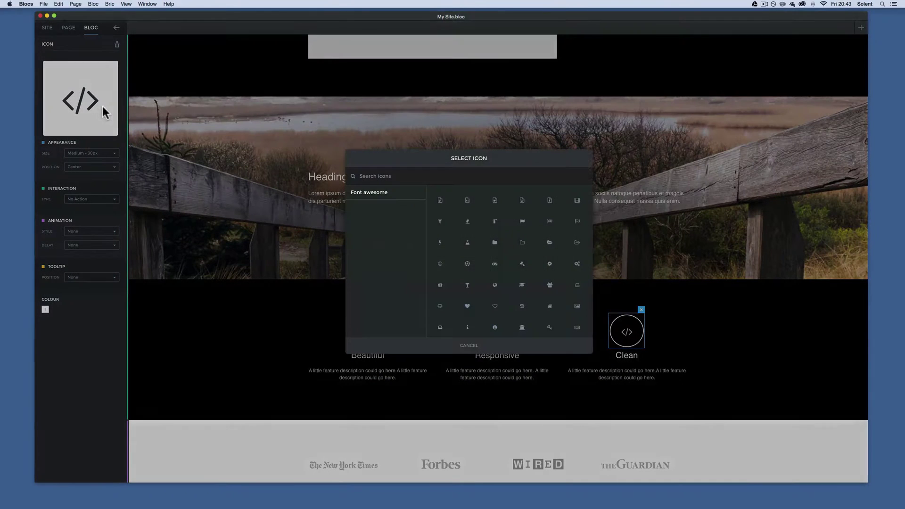
scroll(480, 325, down, 2)
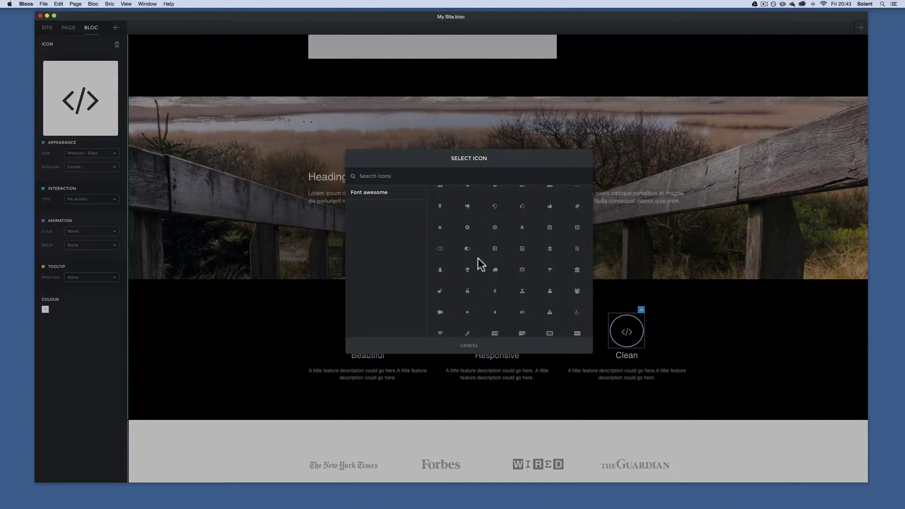
scroll(544, 270, down, 4)
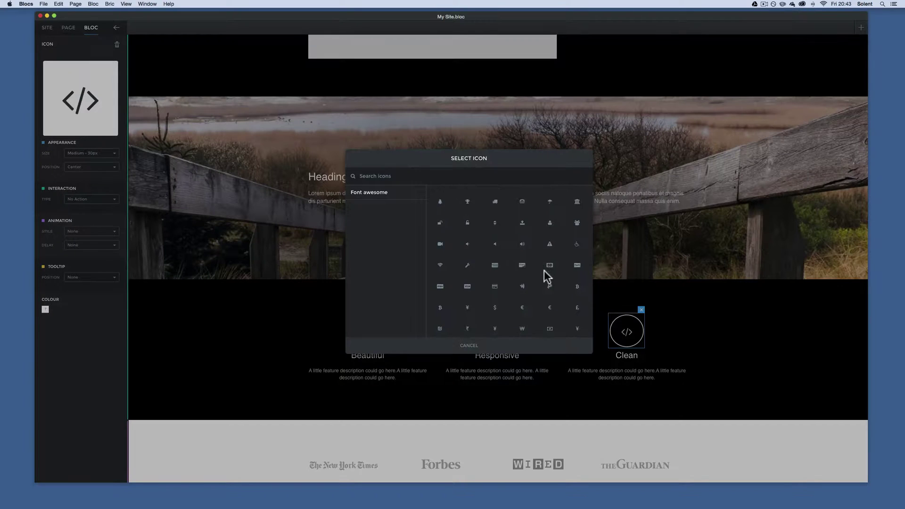
scroll(567, 255, down, 1)
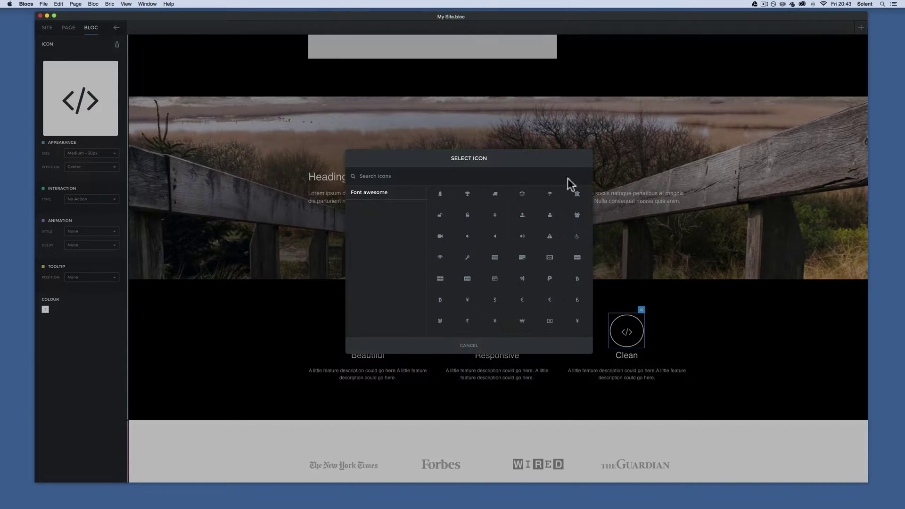
click(549, 194)
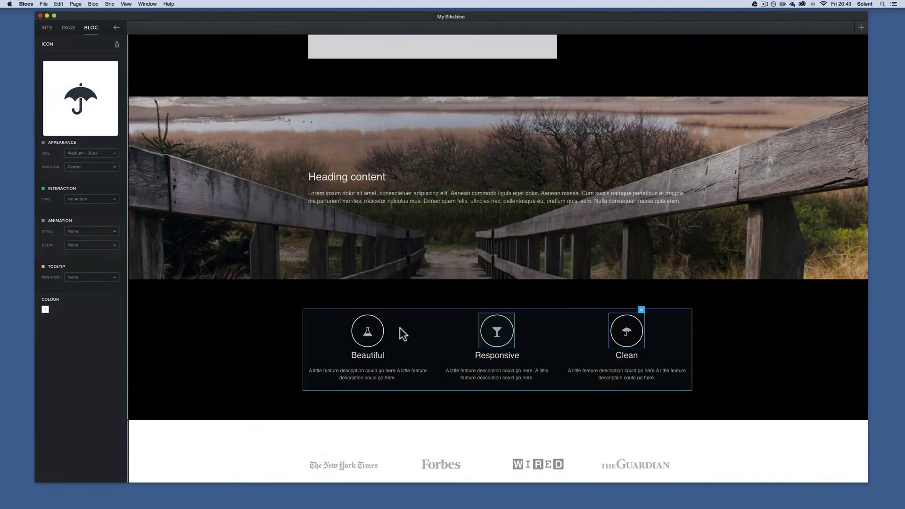
Step: Set the umbrella, flask and cocktail-glass feature icons to size Large - 60px
click(114, 155)
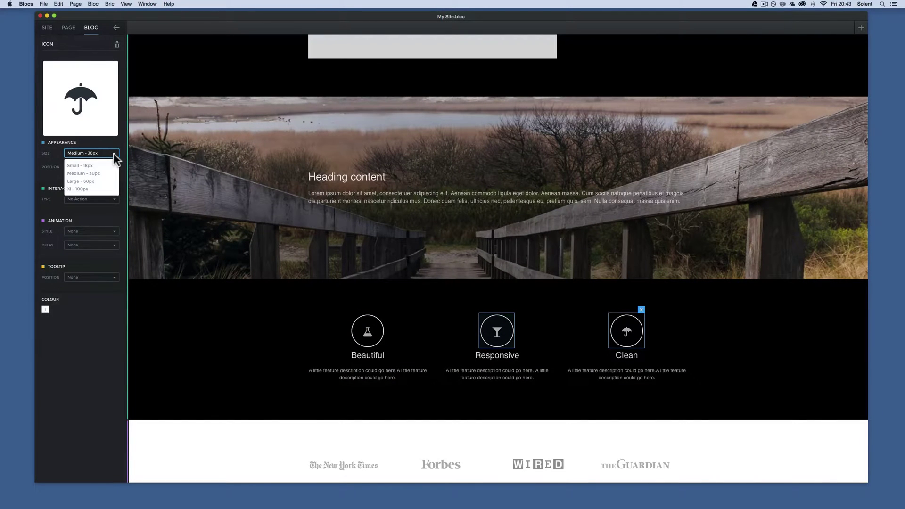
click(100, 180)
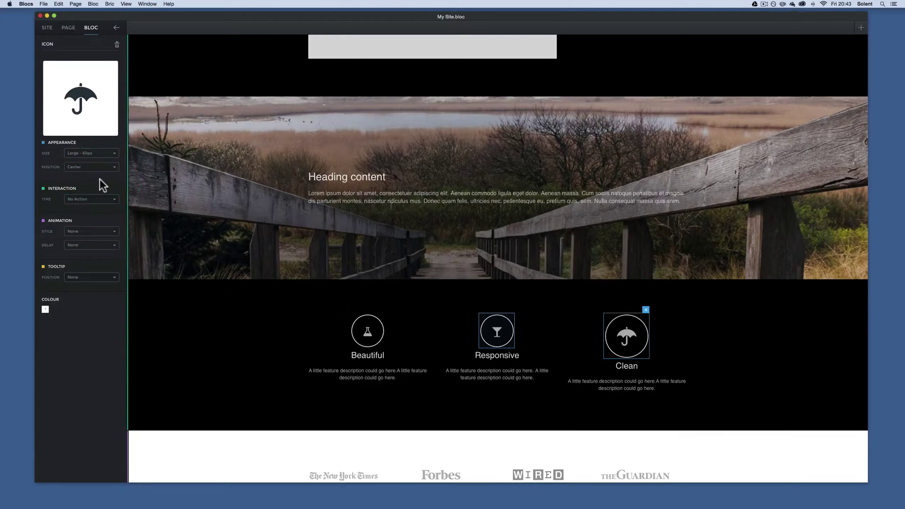
click(495, 331)
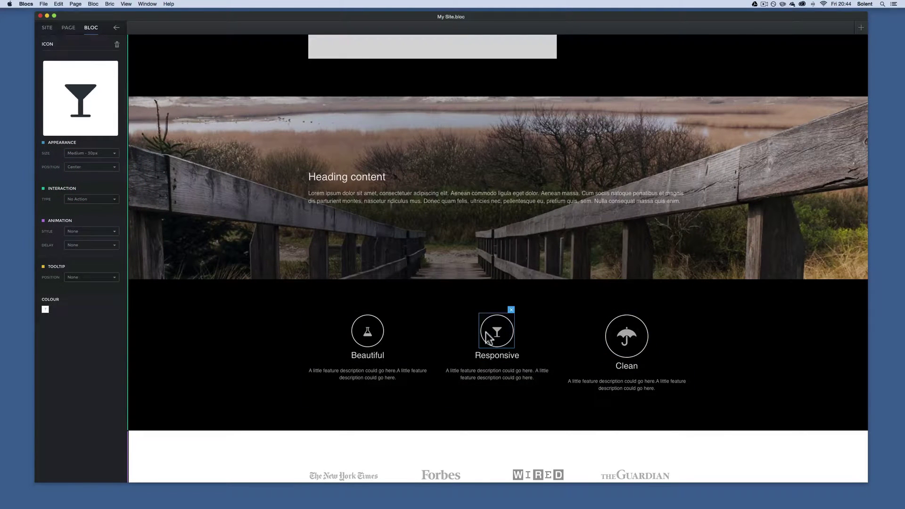
click(370, 328)
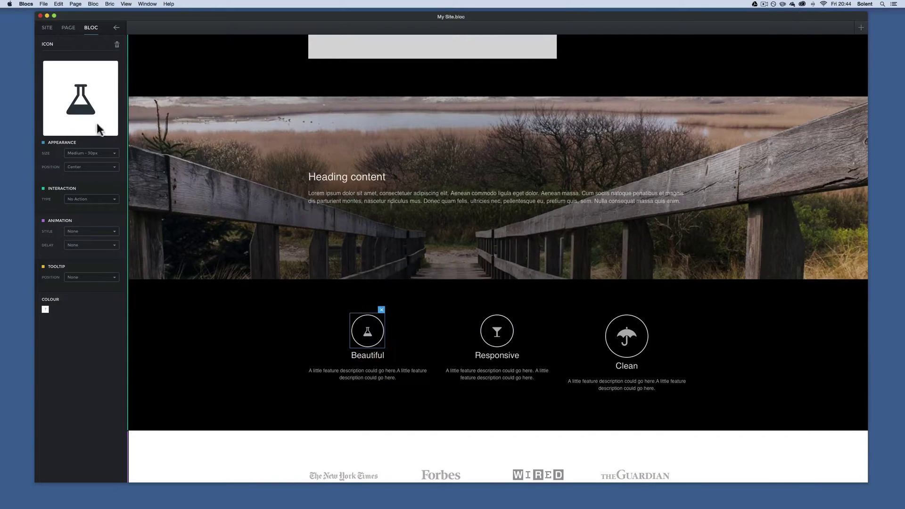
click(106, 154)
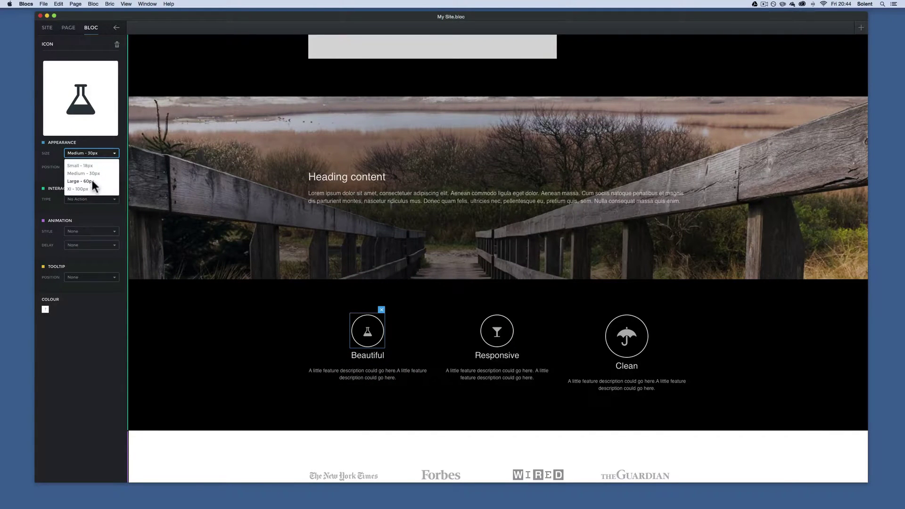
click(92, 181)
click(484, 331)
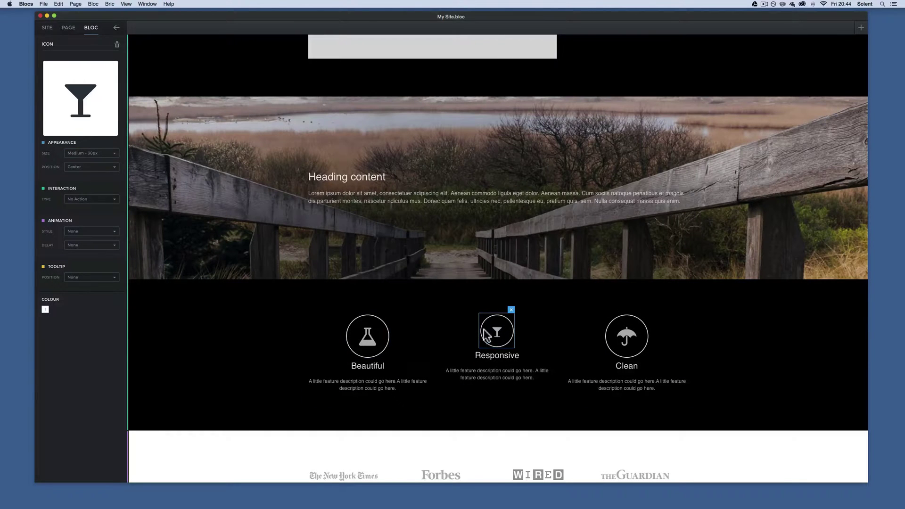
click(111, 154)
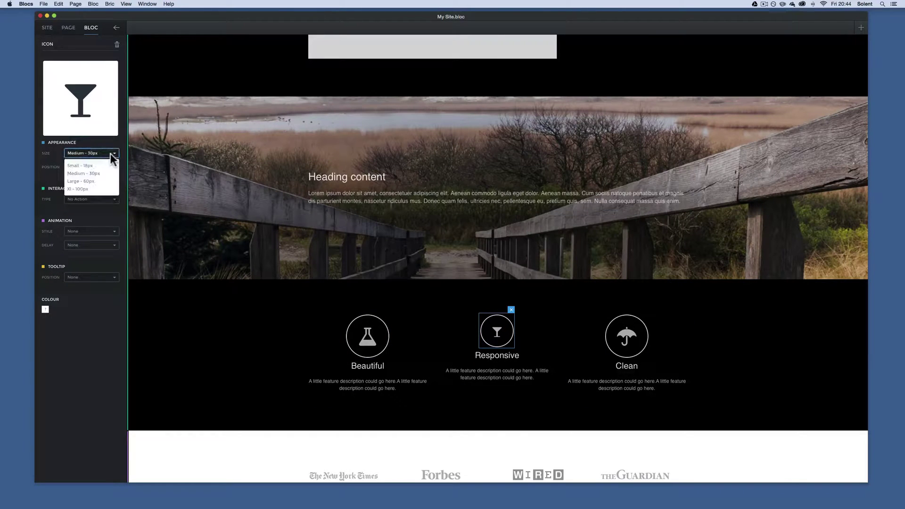
click(94, 178)
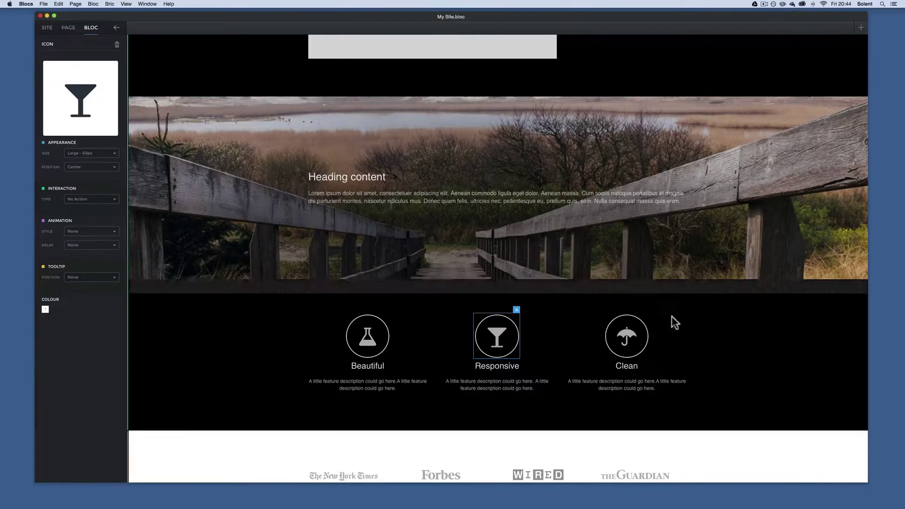
Step: Insert the first plain one-column layout bloc beneath the black feature bloc
scroll(629, 323, down, 3)
scroll(629, 324, up, 3)
scroll(629, 324, down, 3)
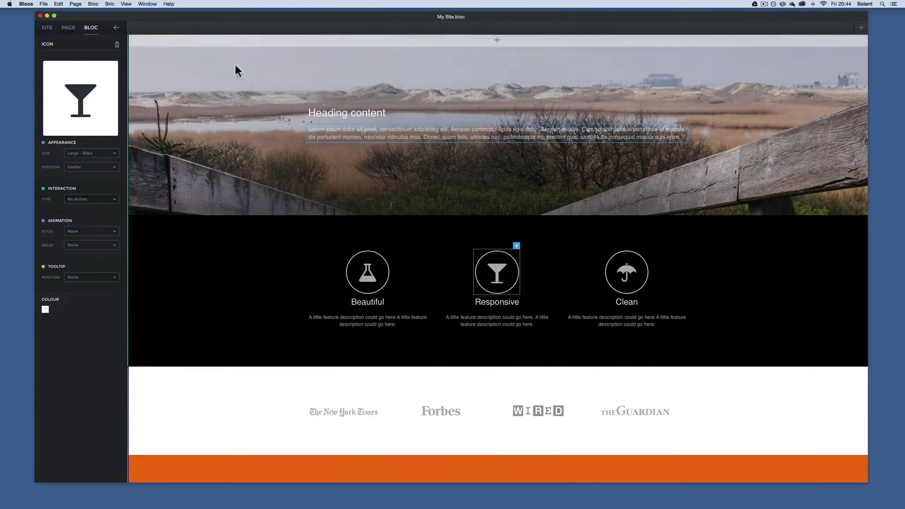
click(496, 358)
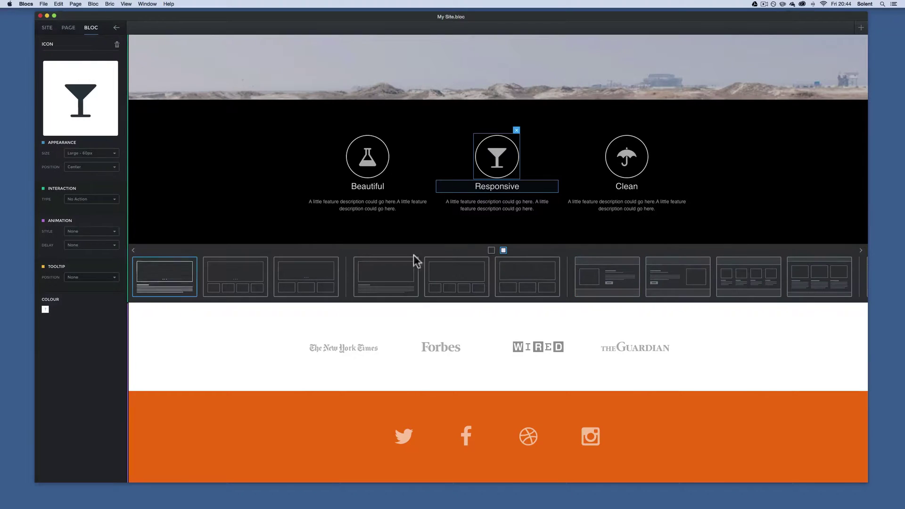
click(491, 249)
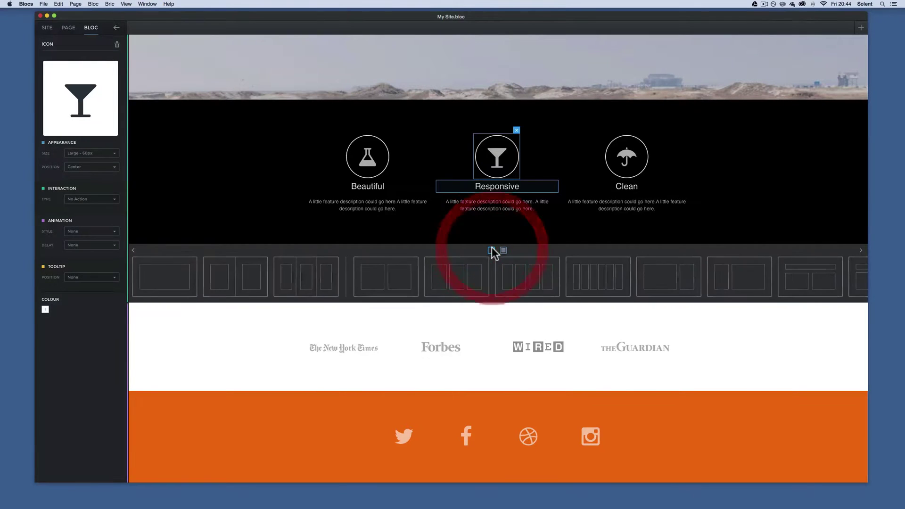
click(164, 278)
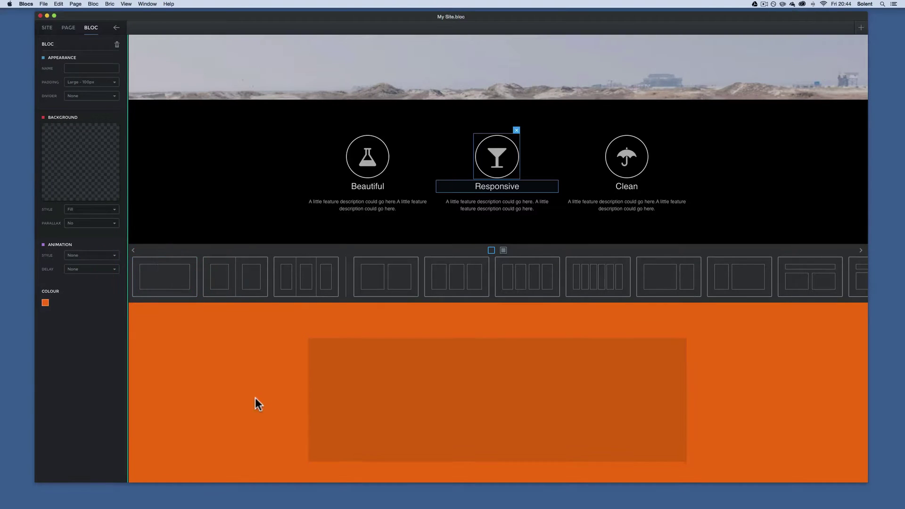
Step: Set the new single-column bloc's background colour to the white swatch
scroll(257, 398, down, 2)
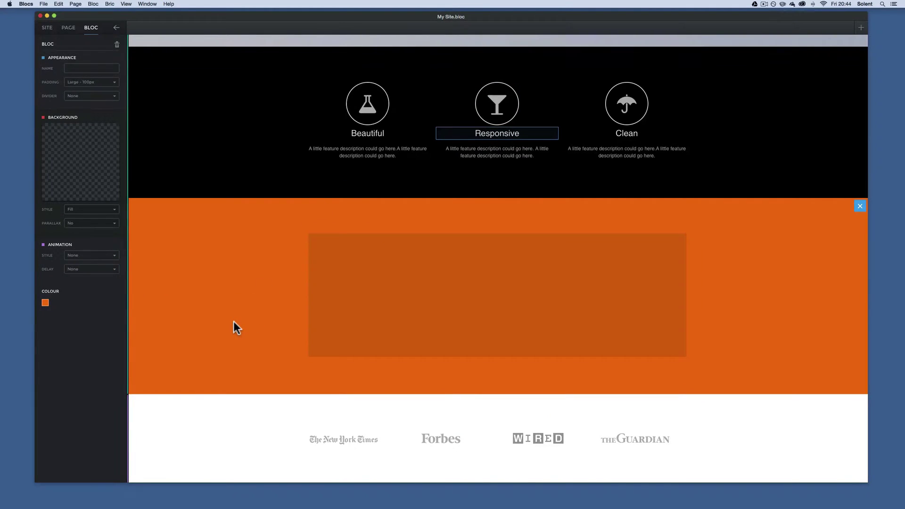
click(45, 303)
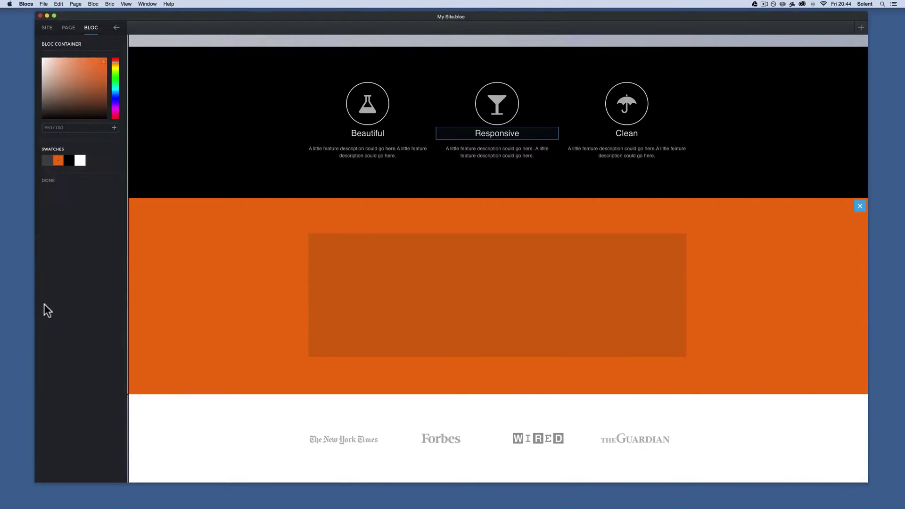
click(79, 161)
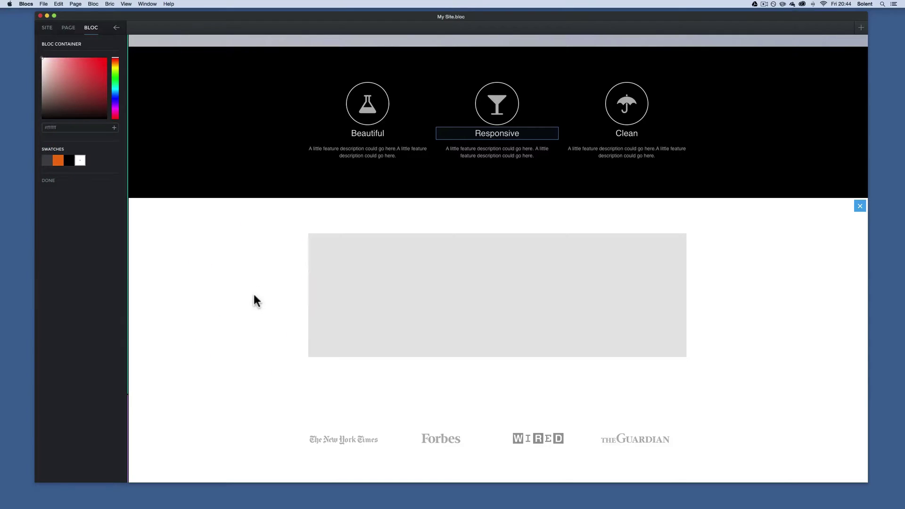
click(47, 181)
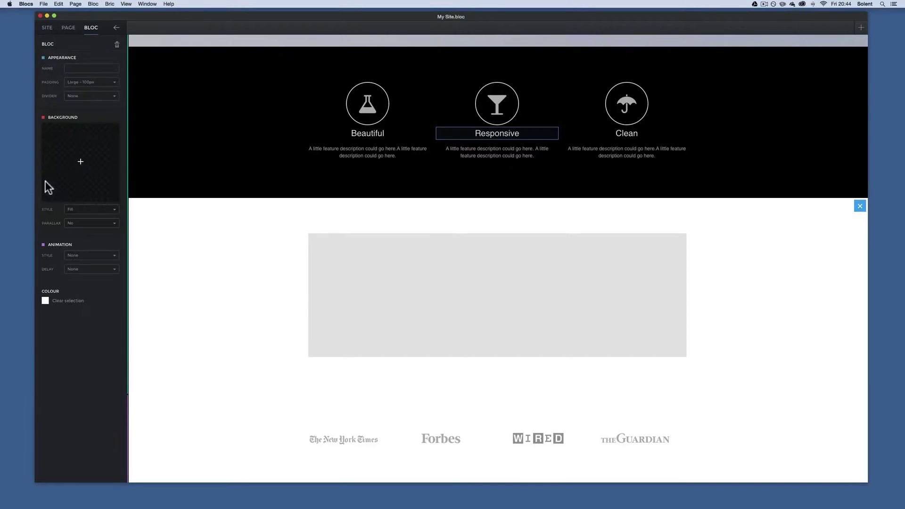
Step: Use the yellow taxi street photo as the new bloc's background and name it taxi-bloc
click(80, 160)
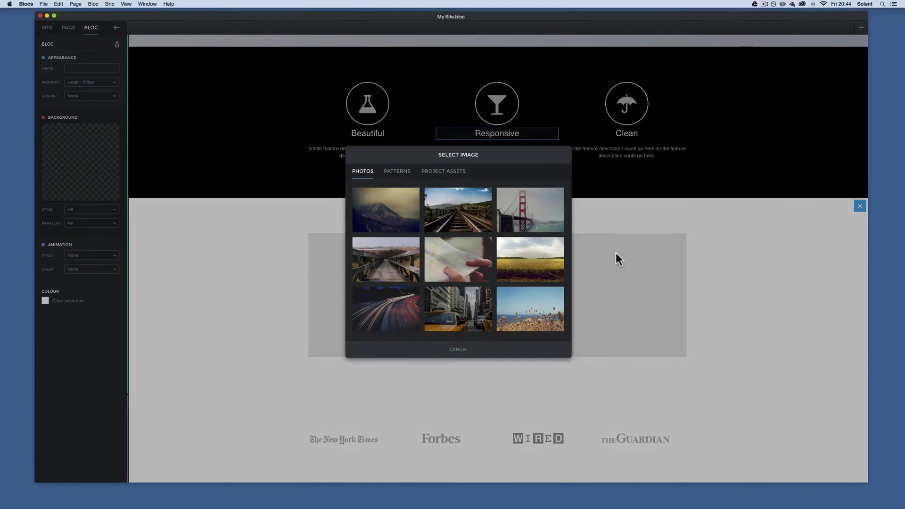
click(470, 321)
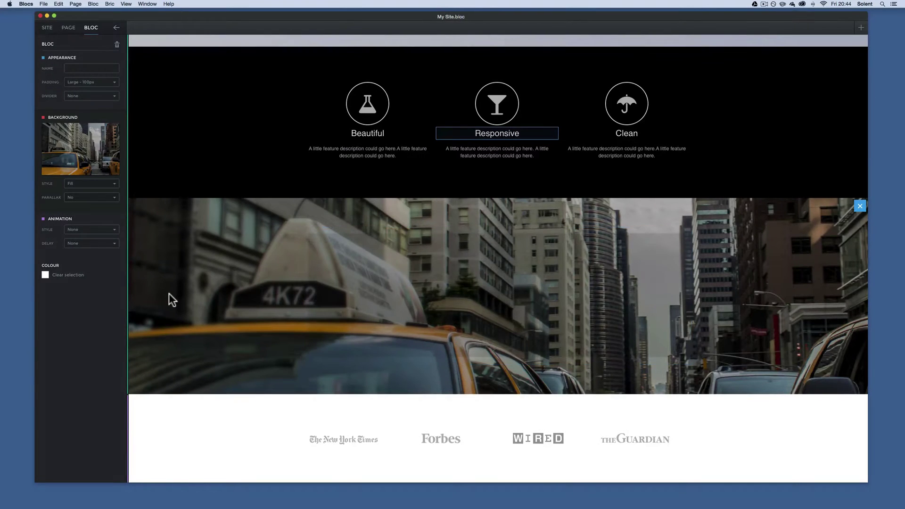
click(76, 69)
text(taxi-bloc)
key(Return)
click(223, 117)
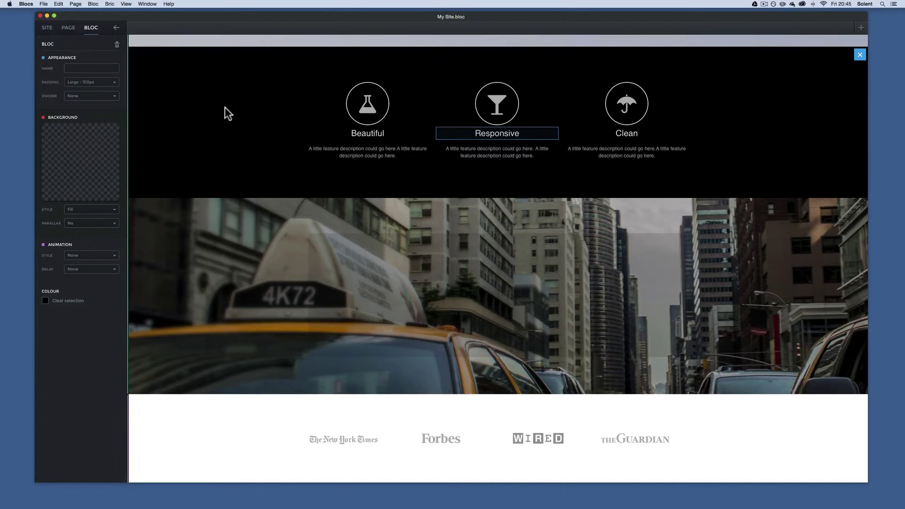
Step: Name the black feature bloc icon-bloc
click(80, 68)
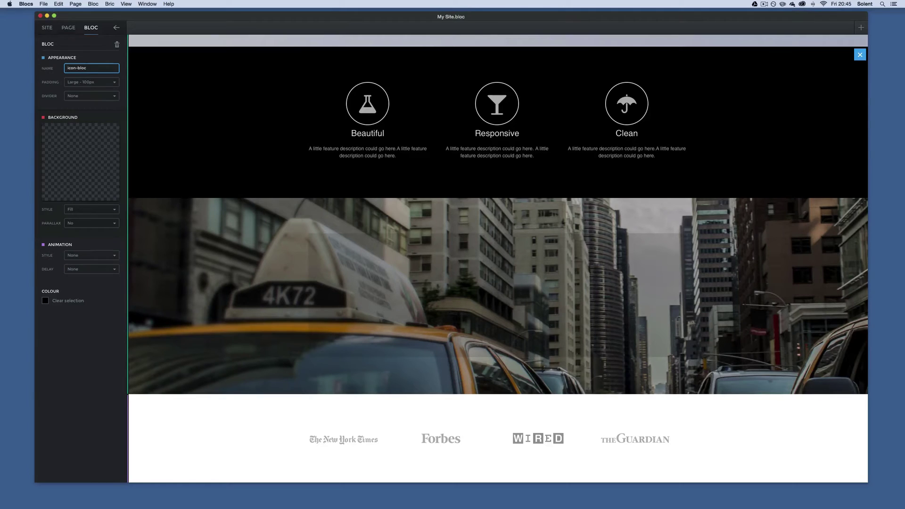
click(103, 104)
scroll(208, 147, up, 2)
scroll(207, 147, up, 1)
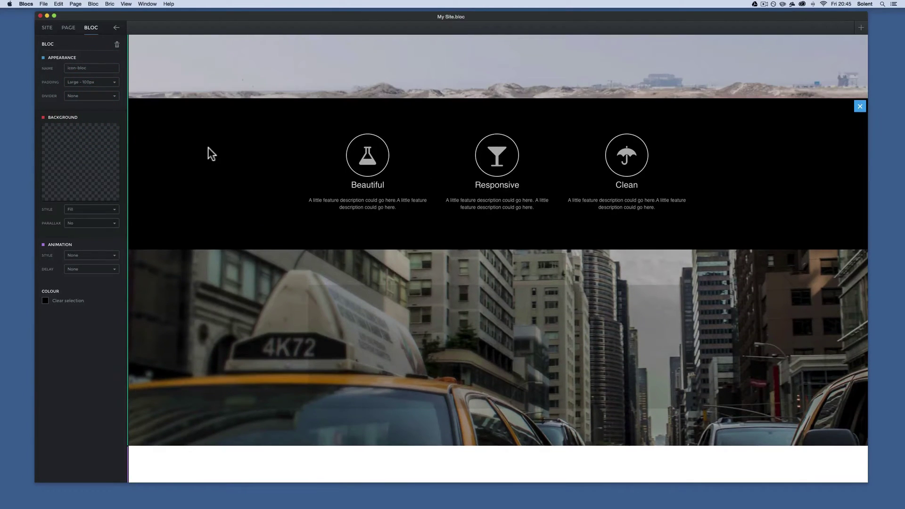
Step: Set Parallax to Yes for the taxi photo bloc's background
click(228, 75)
click(225, 198)
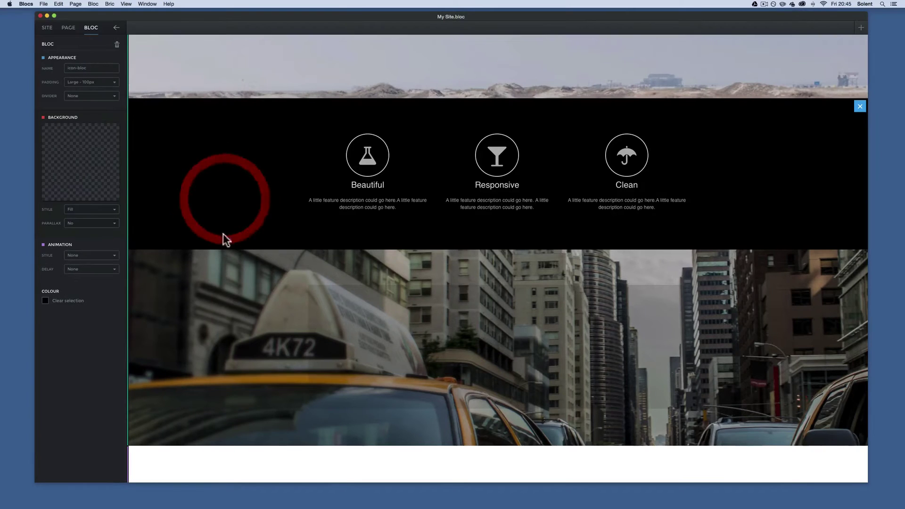
click(221, 287)
scroll(221, 287, down, 5)
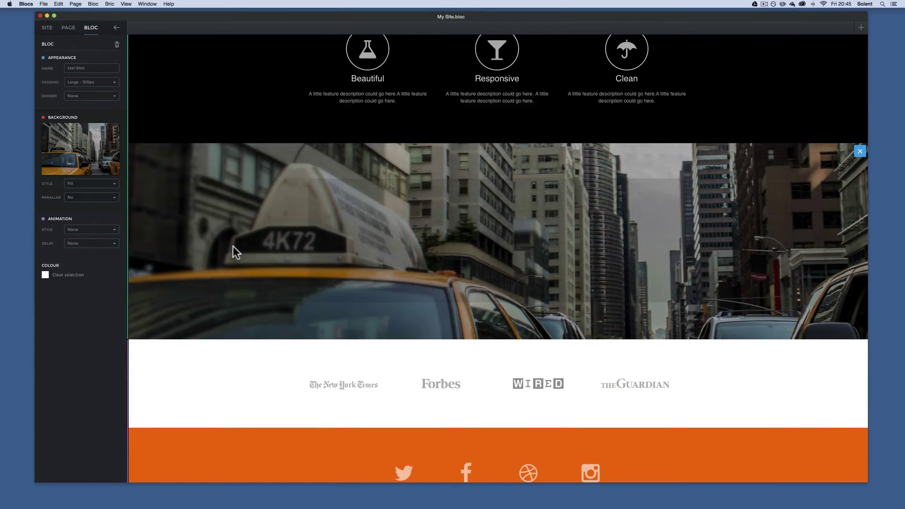
click(97, 200)
click(84, 216)
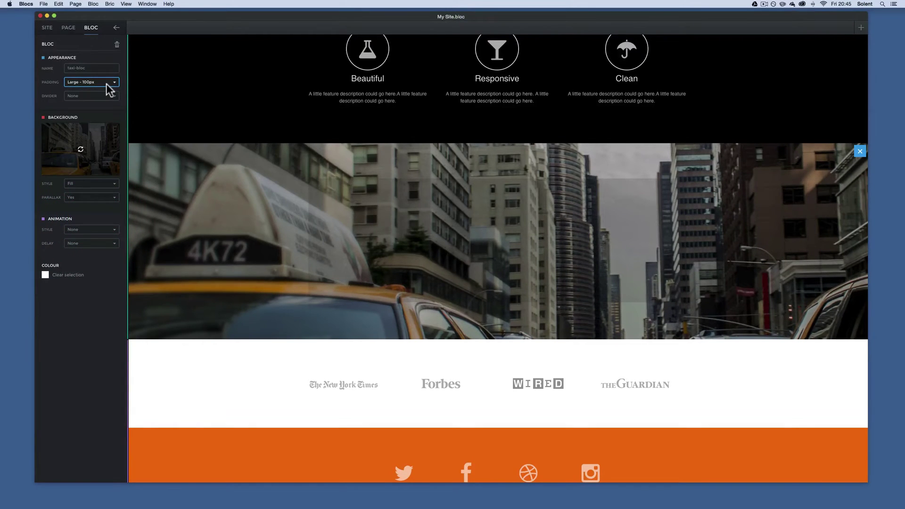
scroll(224, 247, up, 4)
scroll(223, 246, down, 3)
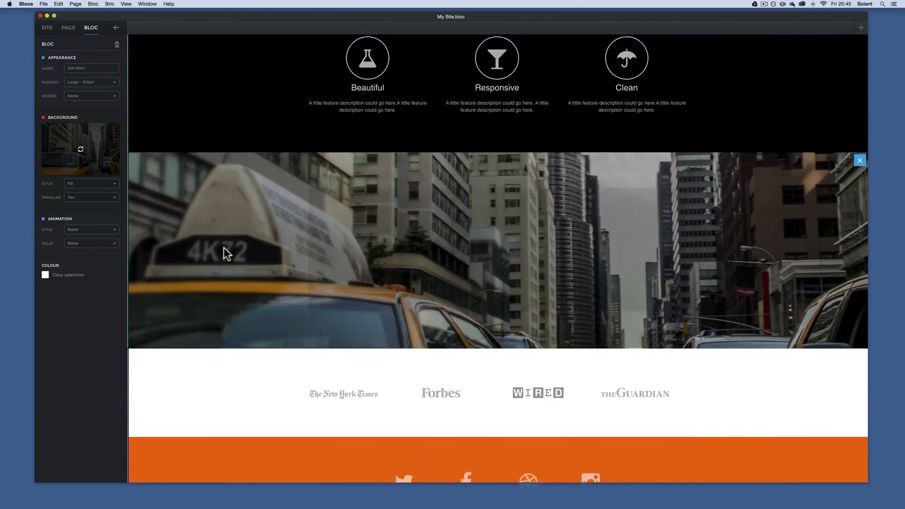
Step: Select the taxi bloc's inner container and choose the Icon bric from the bric list
click(496, 258)
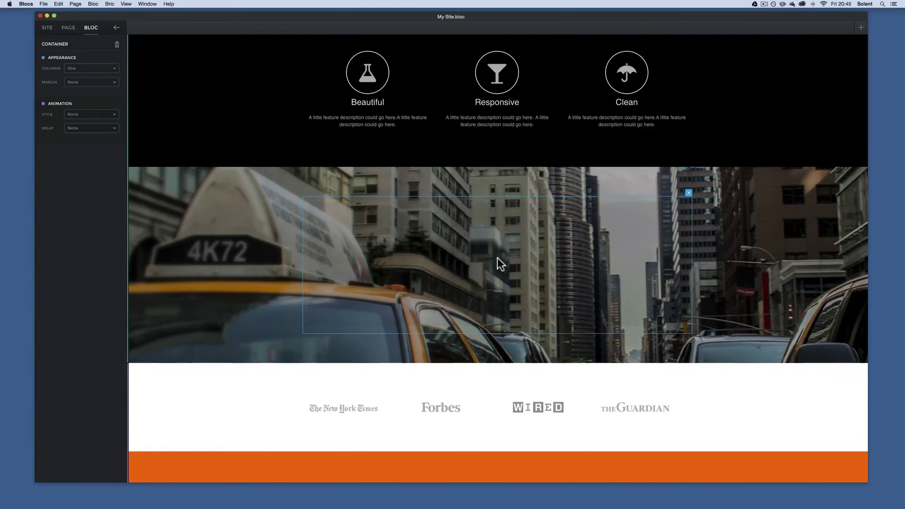
click(496, 257)
drag(497, 257, 403, 478)
click(494, 472)
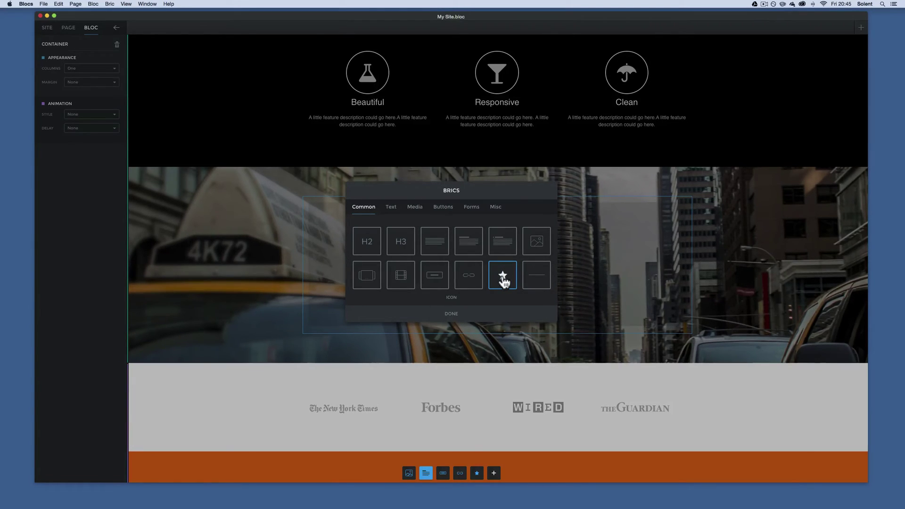
click(502, 278)
click(615, 310)
Step: Place a star icon, drag it out of the container, and bring up the bric list again
click(510, 264)
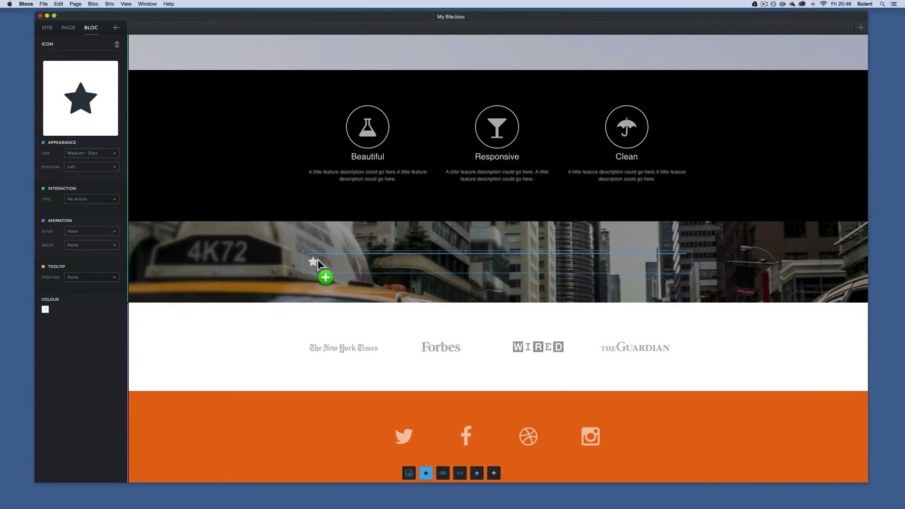
drag(317, 260, 370, 276)
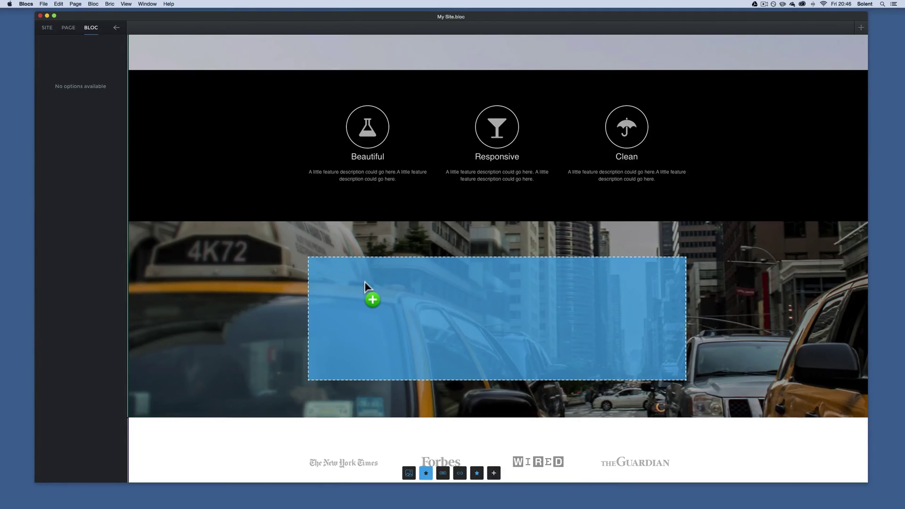
drag(458, 343, 500, 478)
click(493, 473)
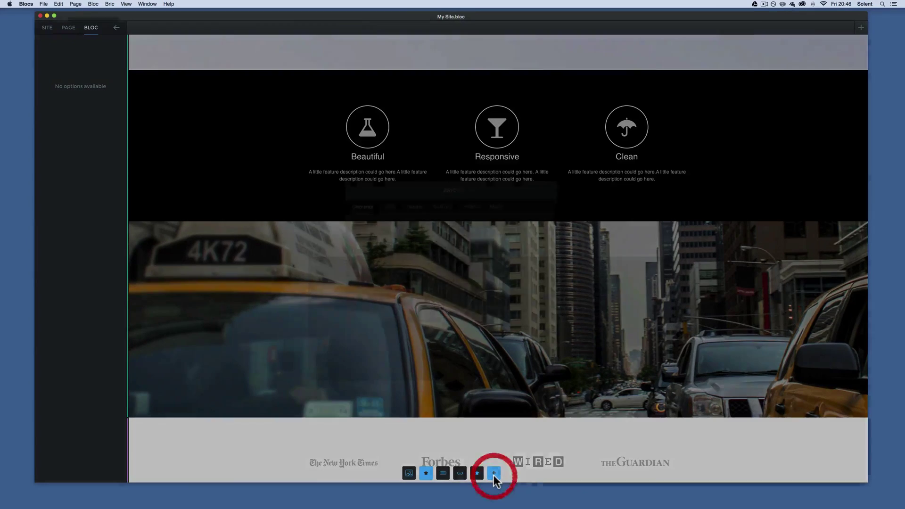